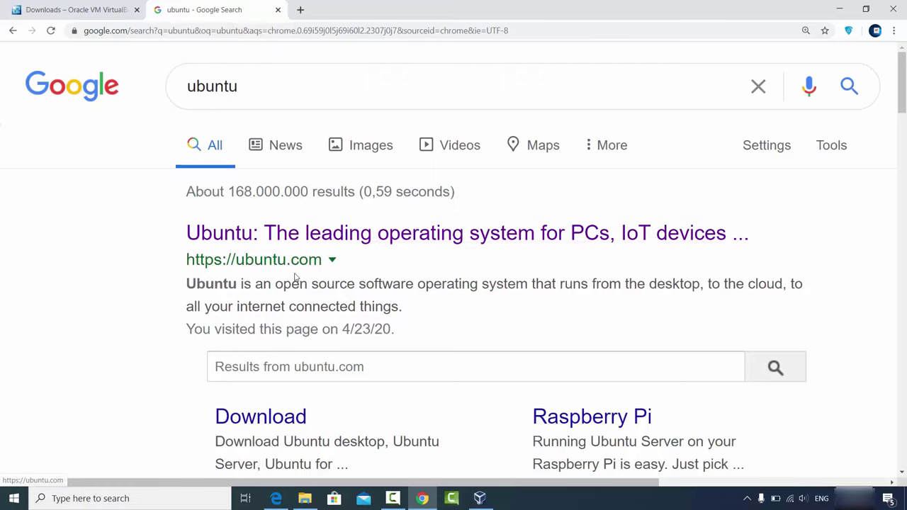
- Open ubuntu.com from the search results and expand its Download menu
left_click(305, 236)
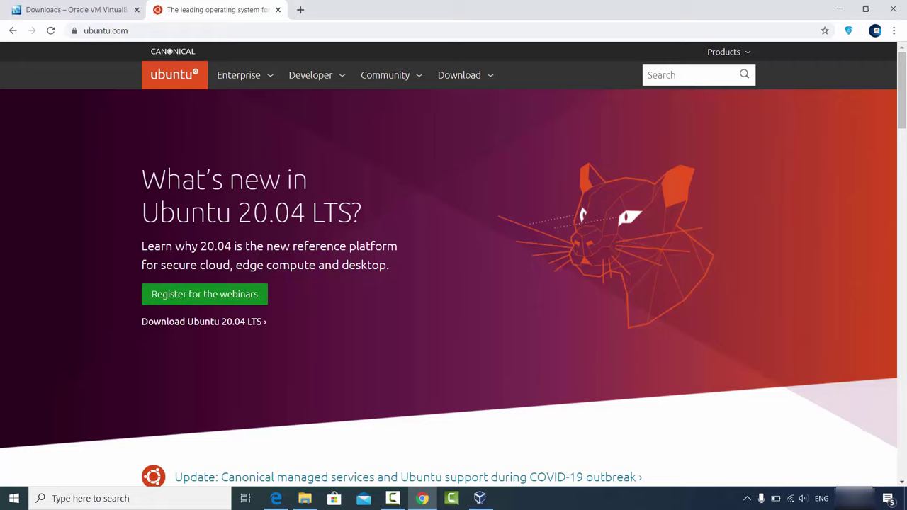
left_click(467, 79)
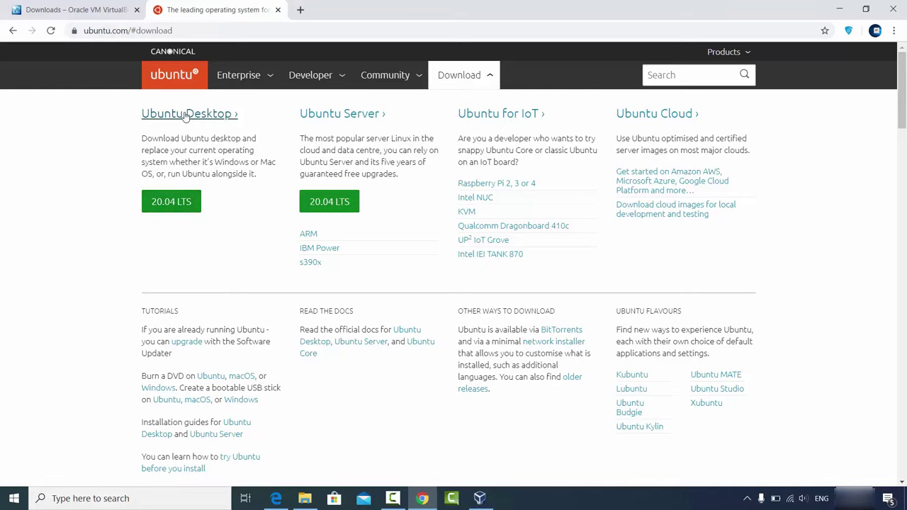
- Start downloading the Ubuntu 20.04 LTS desktop ISO from the Ubuntu Desktop page
left_click(183, 119)
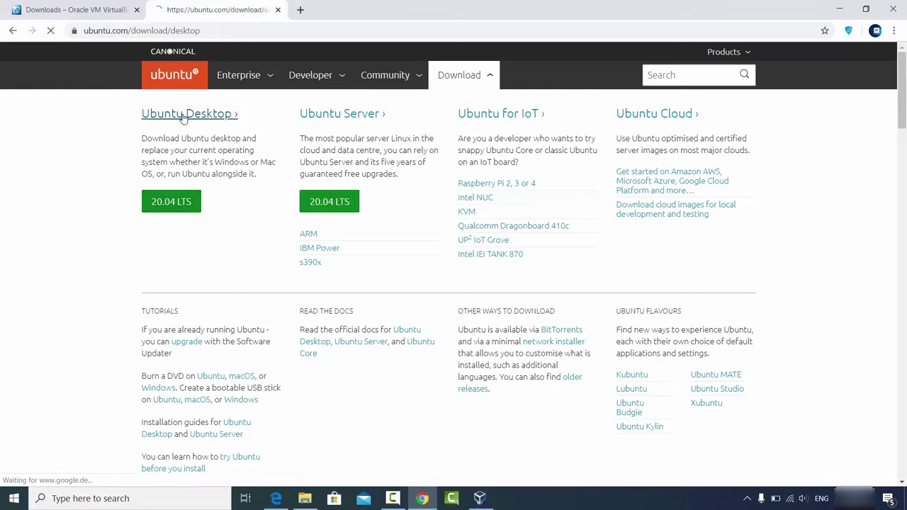
scroll(308, 256, "down", 1)
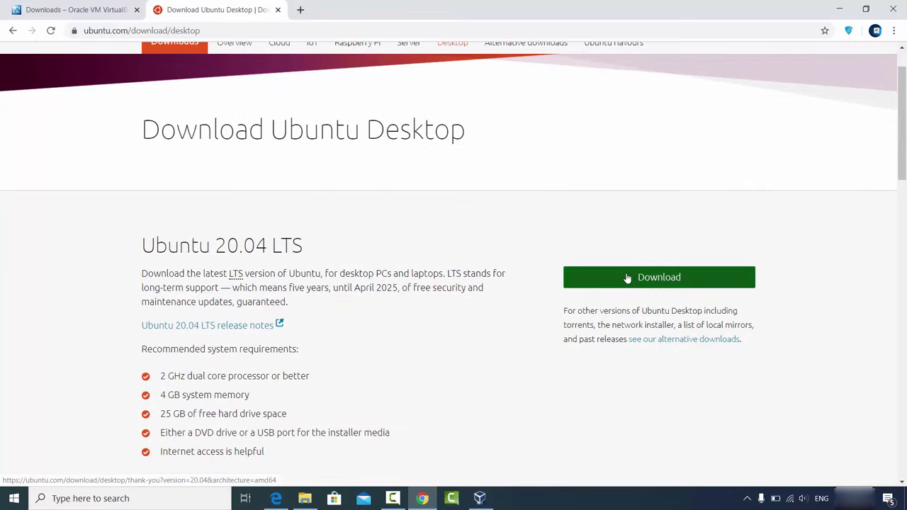
left_click(617, 282)
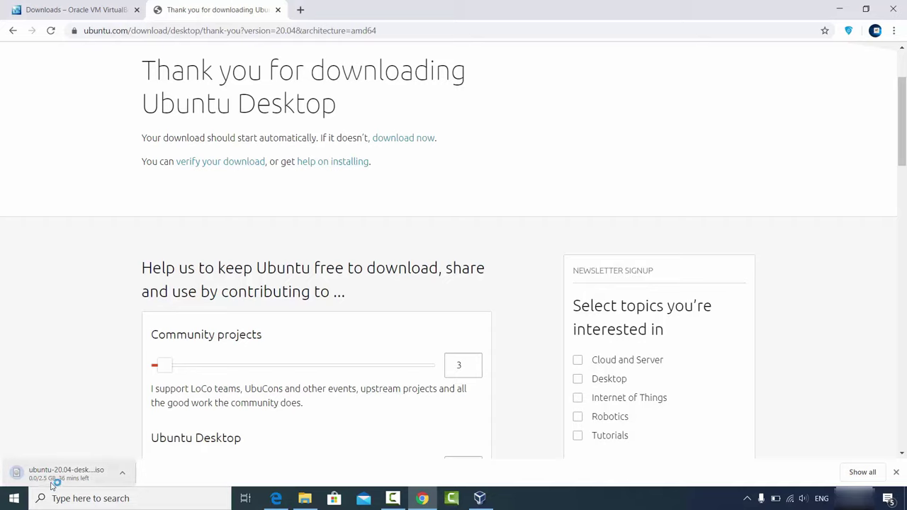
- Cancel the Ubuntu ISO download in Chrome's download bar and scroll the thank-you page
scroll(135, 357, "down", 1)
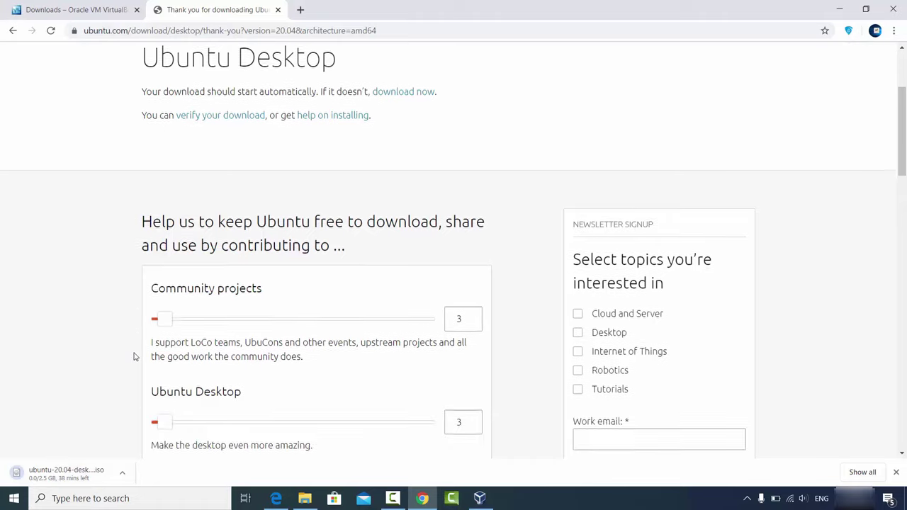
scroll(135, 356, "down", 2)
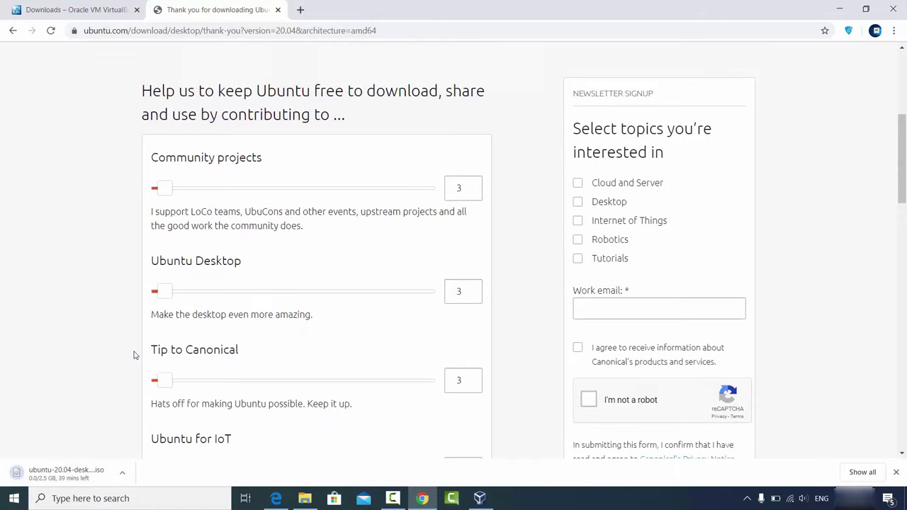
left_click(122, 473)
left_click(124, 453)
scroll(238, 199, "down", 1)
scroll(239, 202, "down", 3)
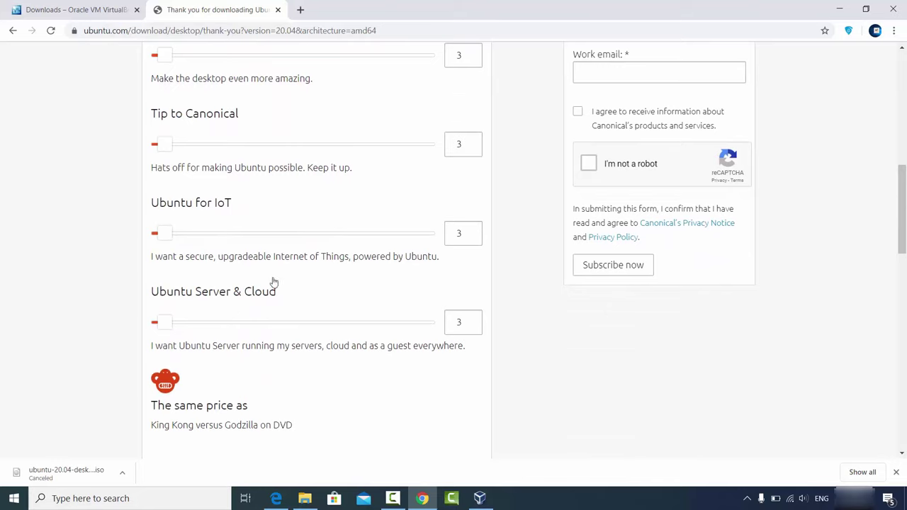
scroll(274, 283, "down", 2)
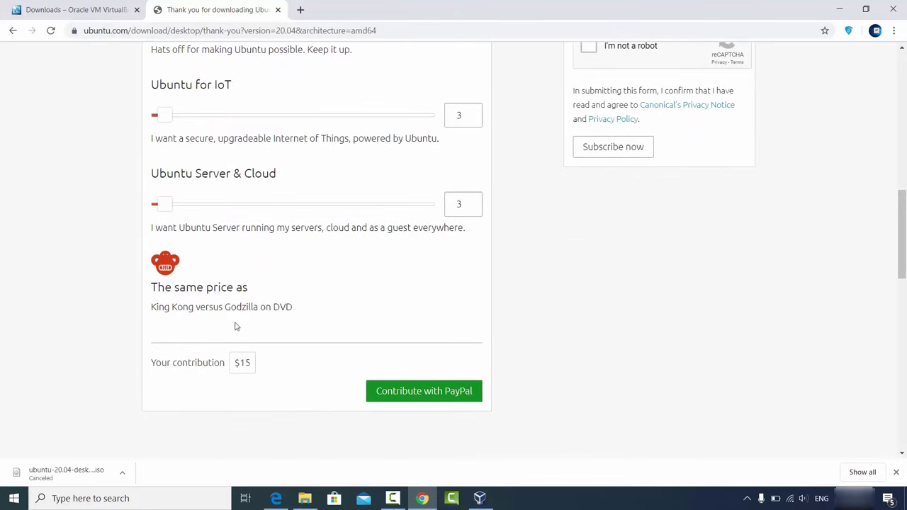
- Minimise Chrome and the D:\Videos\Ubuntu folder holding ubuntu-20.04-desktop-amd64.iso
left_click(840, 10)
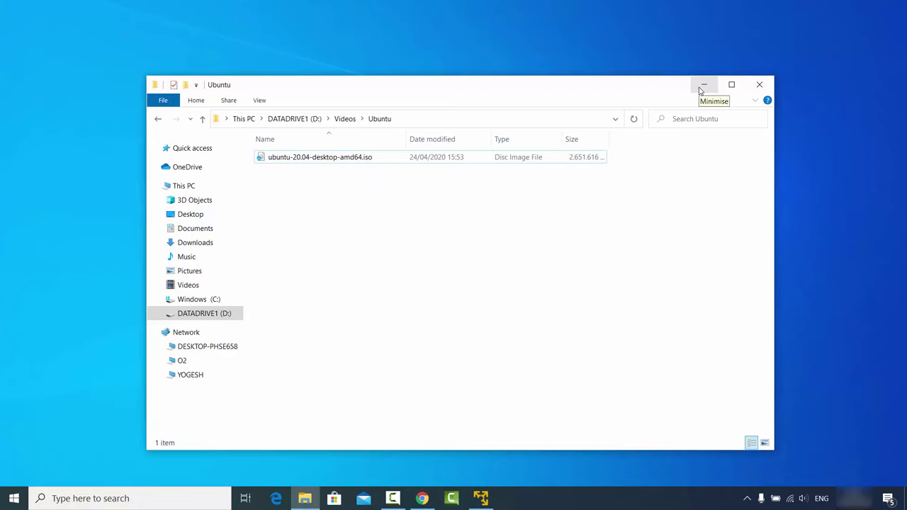
left_click(702, 86)
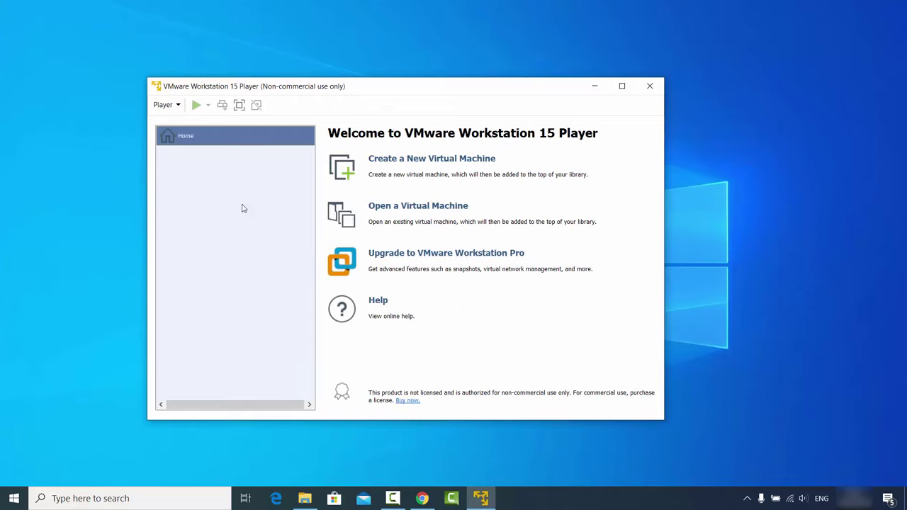
- Create a new VM that installs the OS later, with Linux / Ubuntu 64-bit as guest
left_click(414, 161)
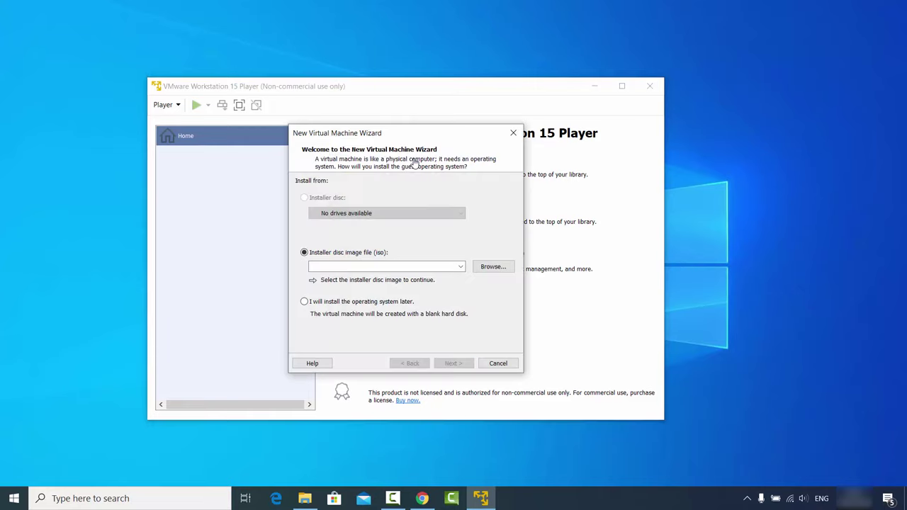
left_click(305, 302)
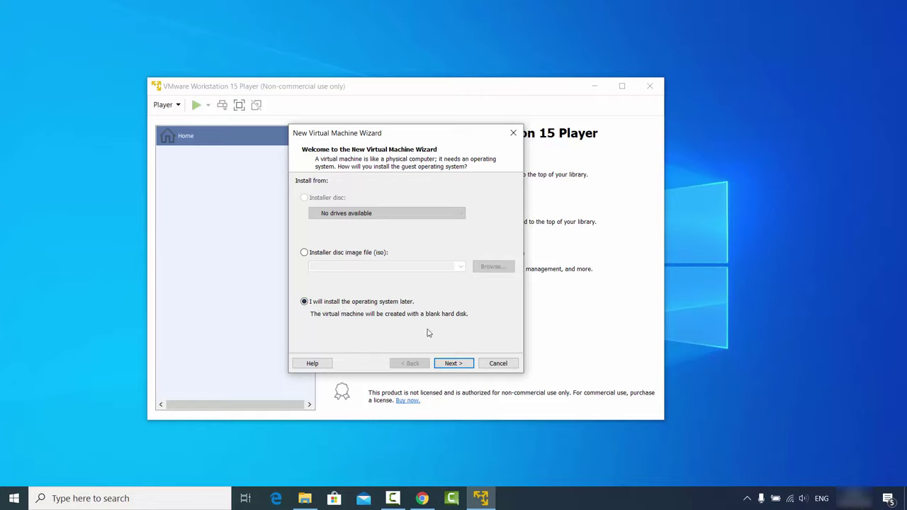
left_click(449, 364)
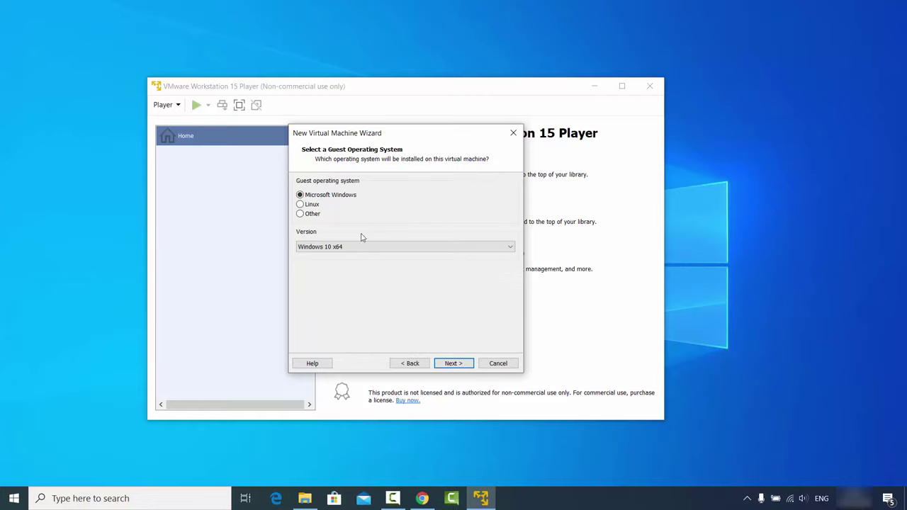
left_click(308, 205)
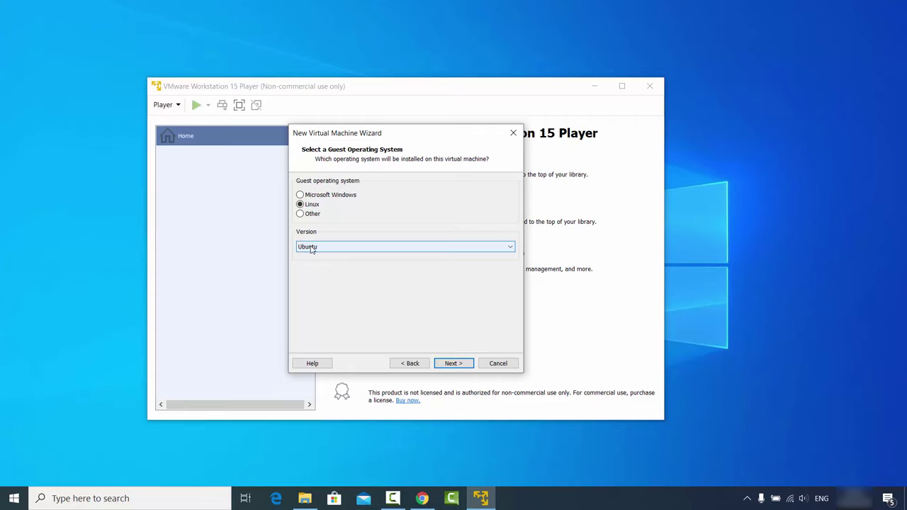
left_click(321, 248)
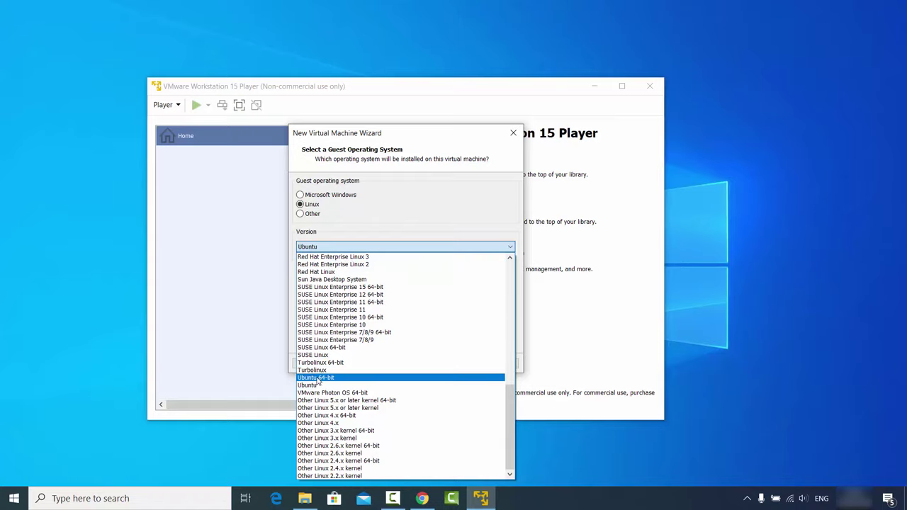
left_click(319, 378)
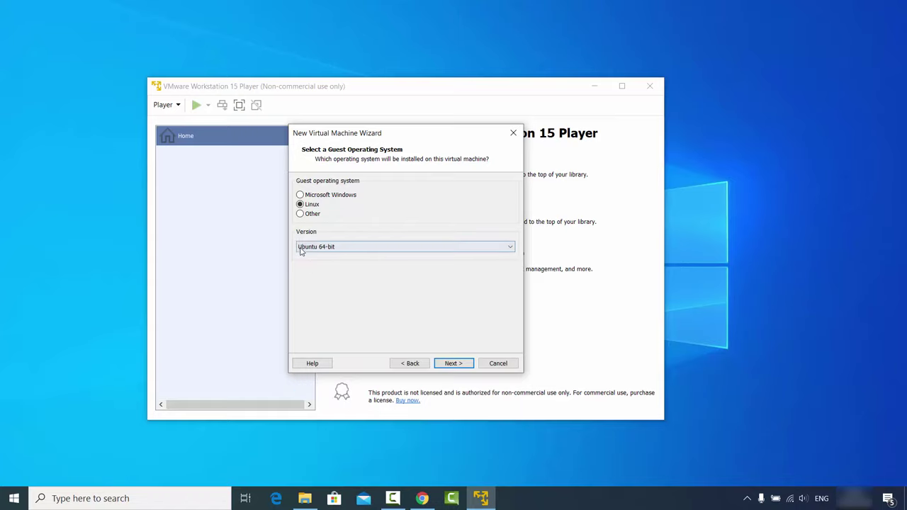
left_click(447, 364)
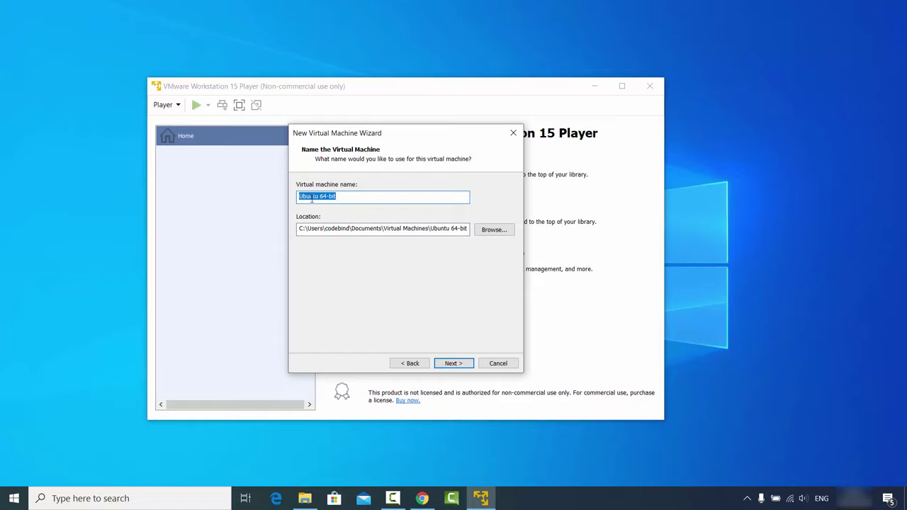
- Name the VM 'Ubuntu 64-bit 20.04' and set its maximum disk size to 100 GB
left_click(341, 200)
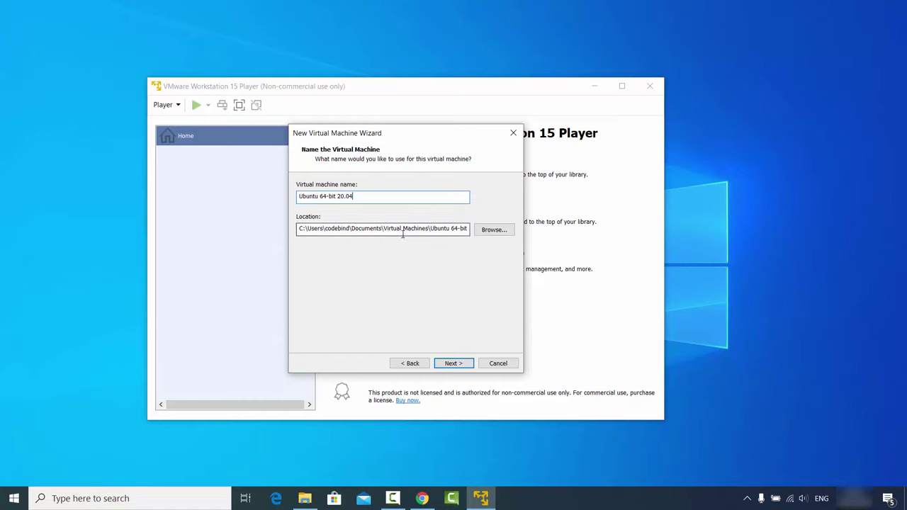
left_click(454, 364)
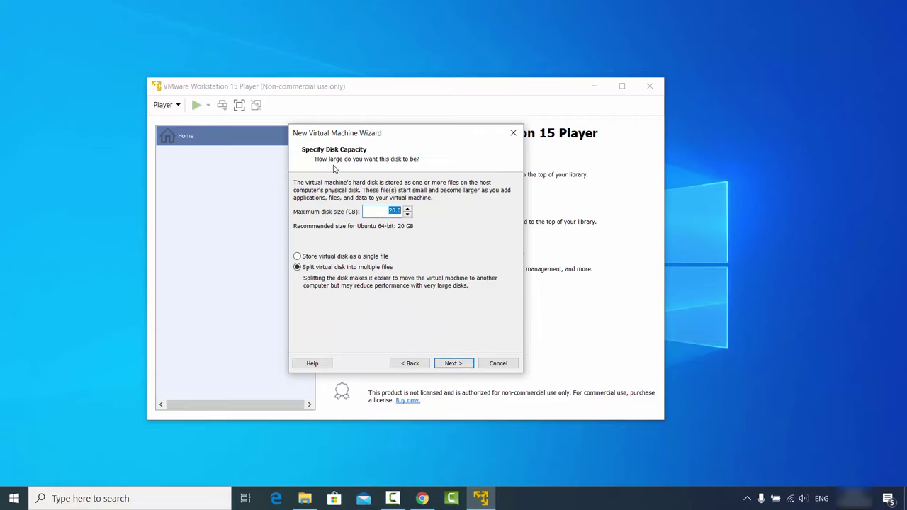
left_click(392, 213)
left_click(450, 366)
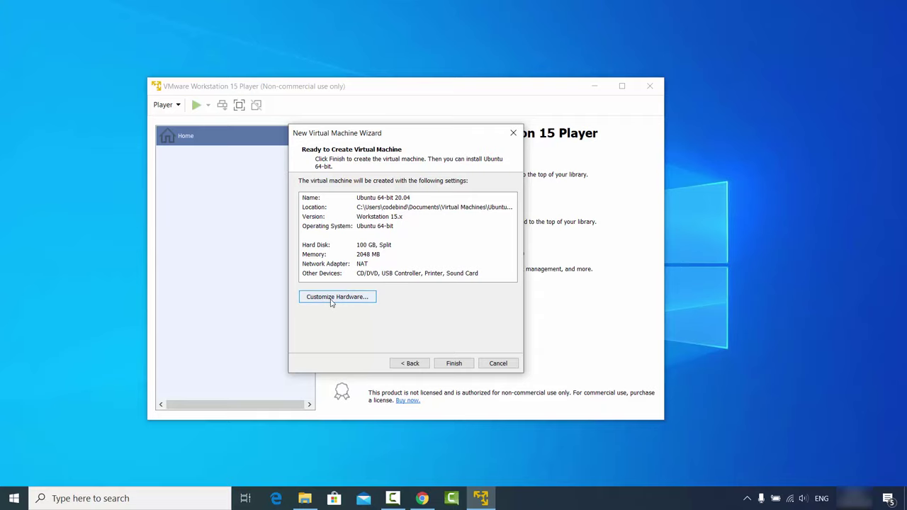
- Raise the virtual machine's memory to 8 GB in its hardware settings
left_click(330, 298)
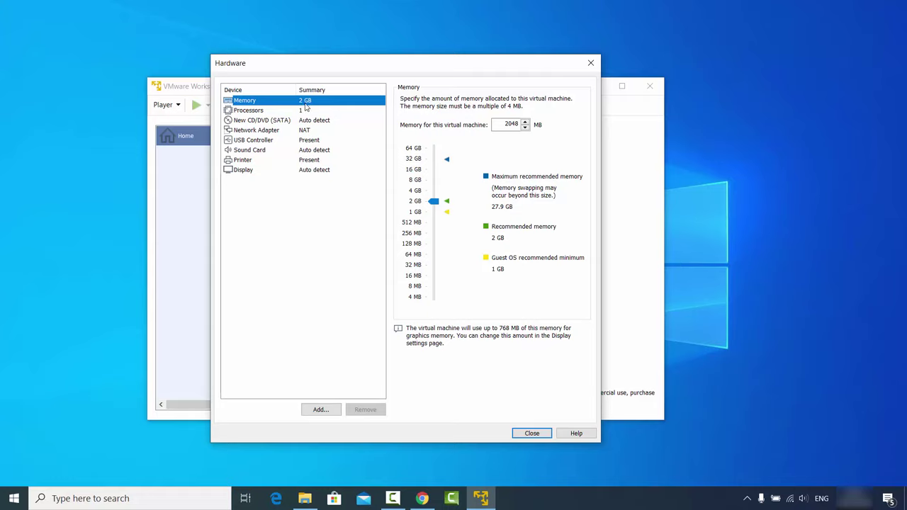
left_click_drag(433, 203, 433, 181)
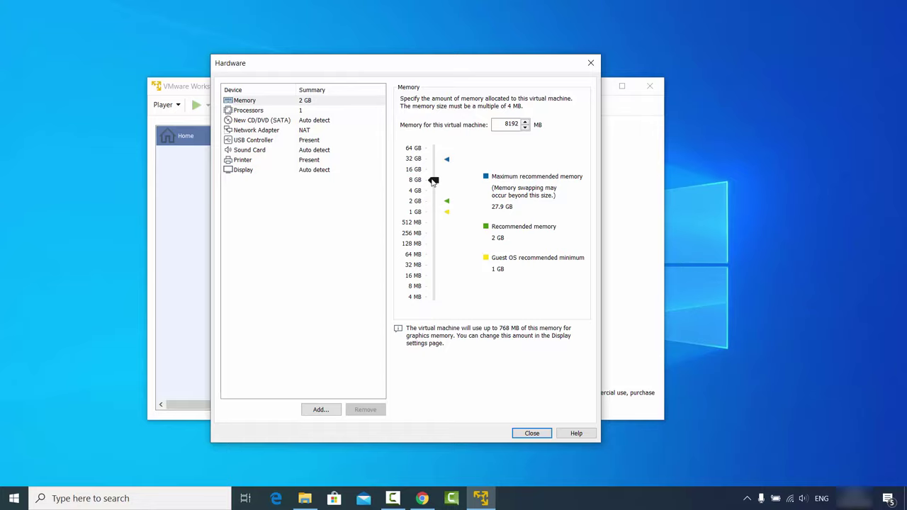
left_click_drag(433, 182, 434, 181)
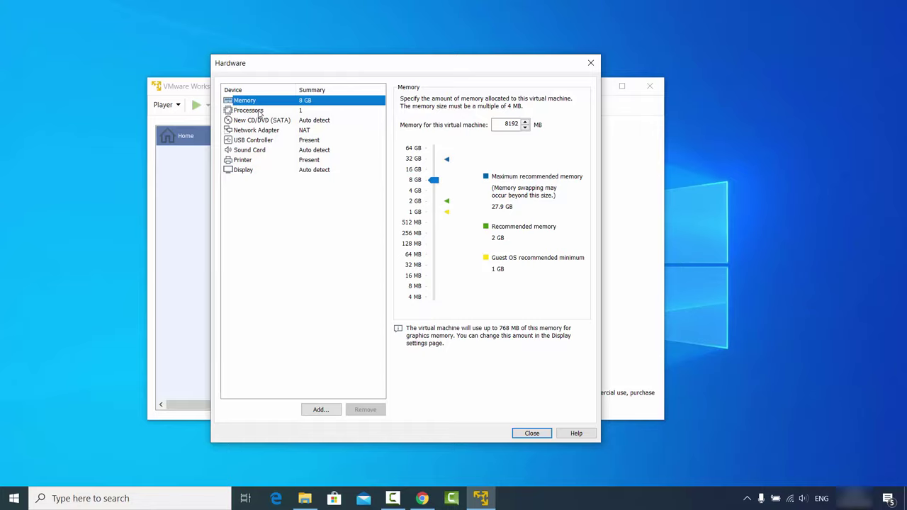
- Give the virtual machine 4 processor cores and select the New CD/DVD (SATA) drive
left_click(260, 112)
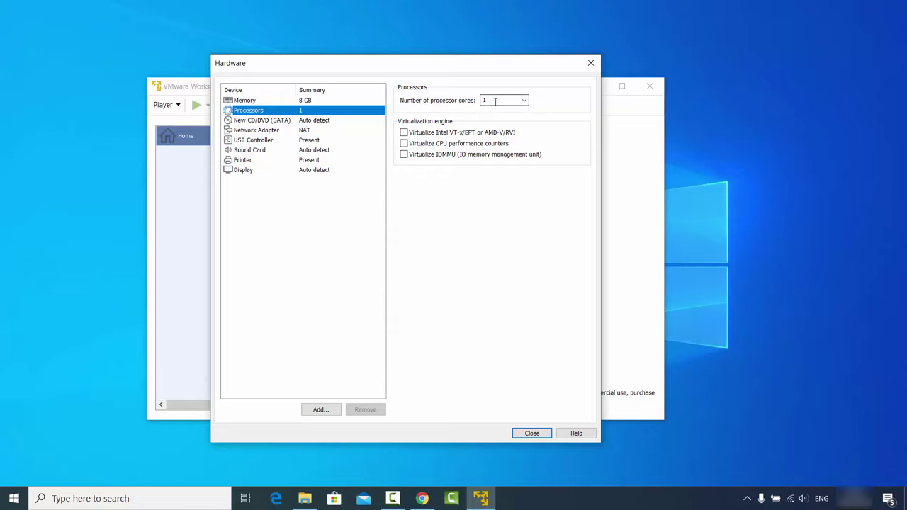
left_click(524, 100)
left_click(501, 133)
left_click(260, 122)
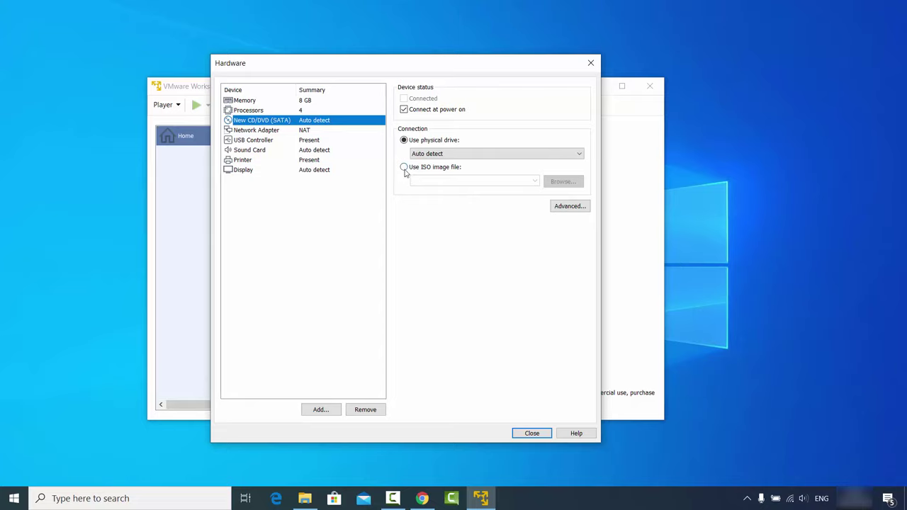
- Point the CD/DVD drive at ubuntu-20.04-desktop-amd64.iso by pasting the D:\Videos\Ubuntu path
left_click(405, 170)
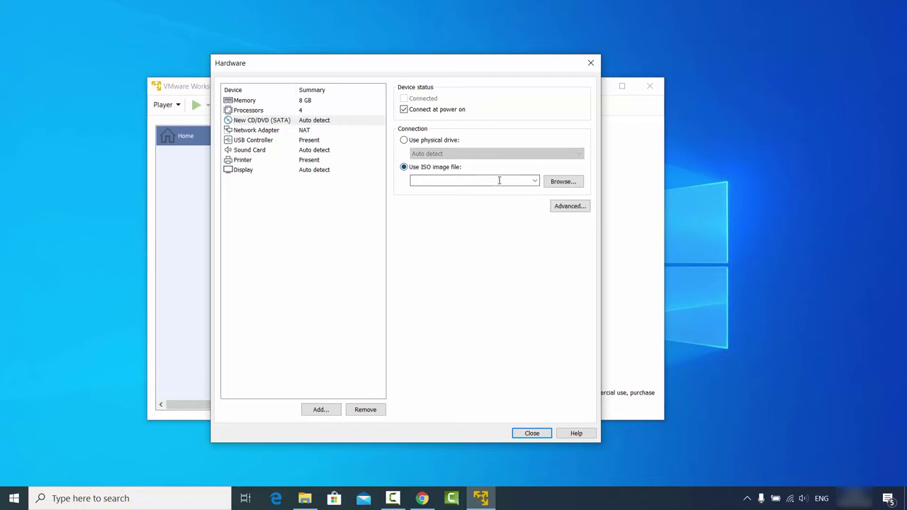
left_click(549, 182)
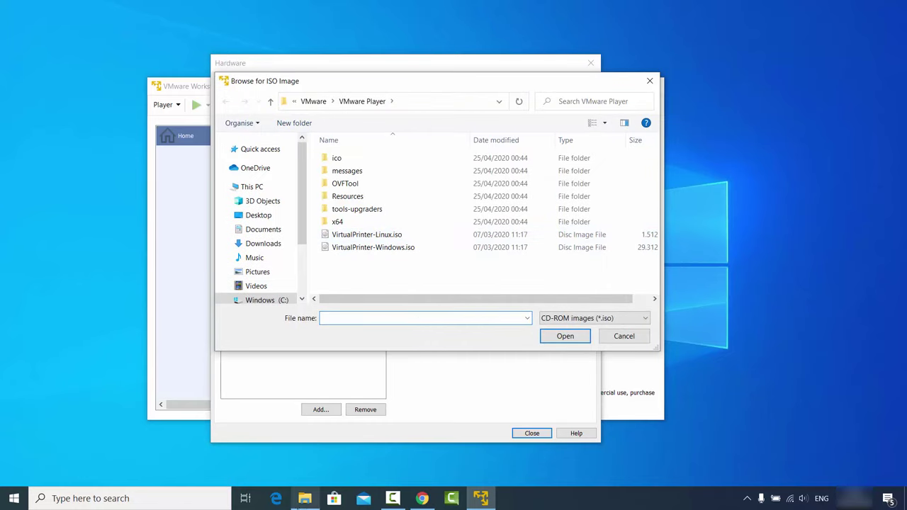
left_click(304, 498)
left_click(421, 122)
key("ctrl+c")
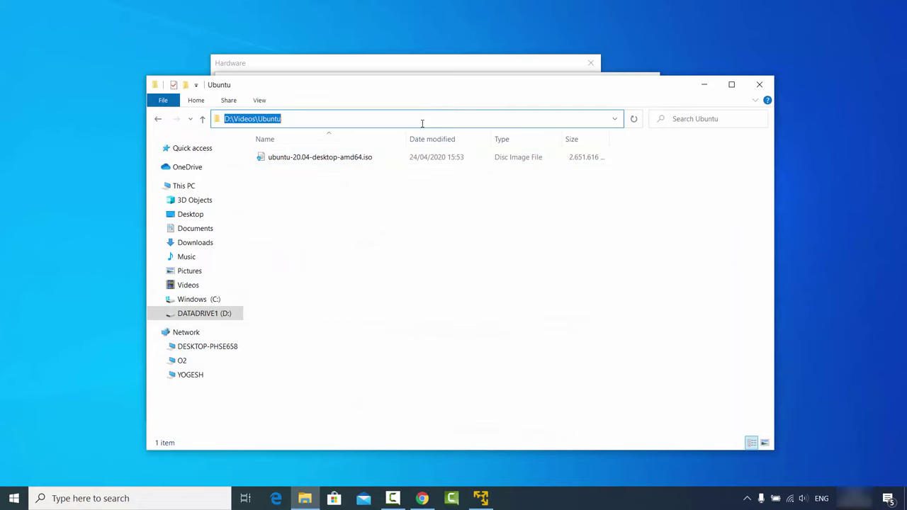
left_click(704, 84)
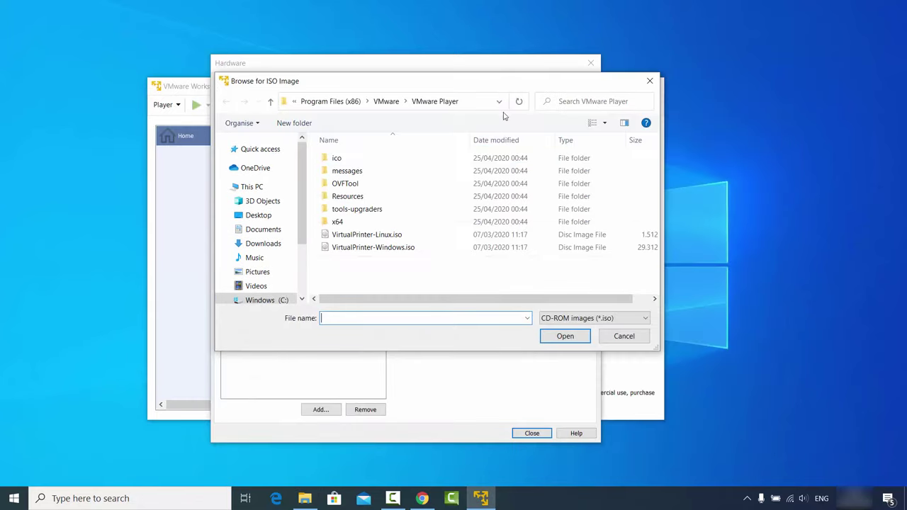
left_click(470, 103)
key("ctrl+v")
key("Return")
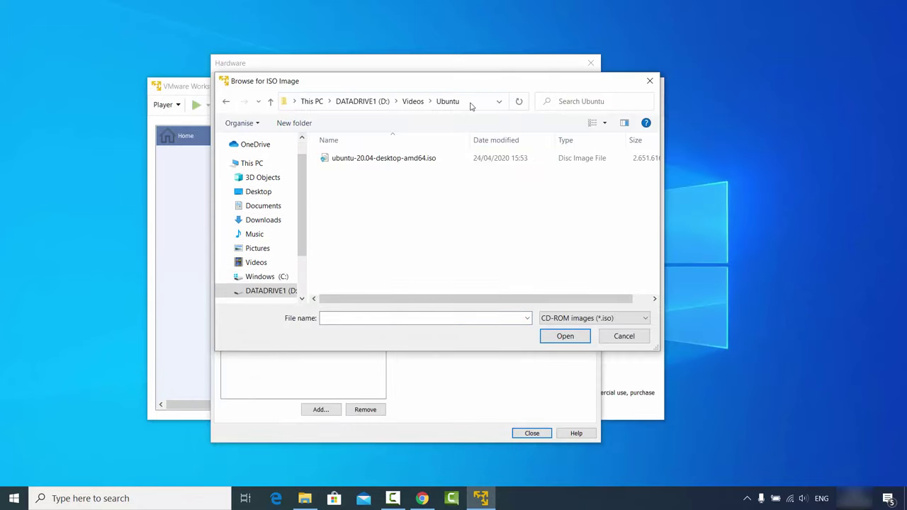
left_click(418, 158)
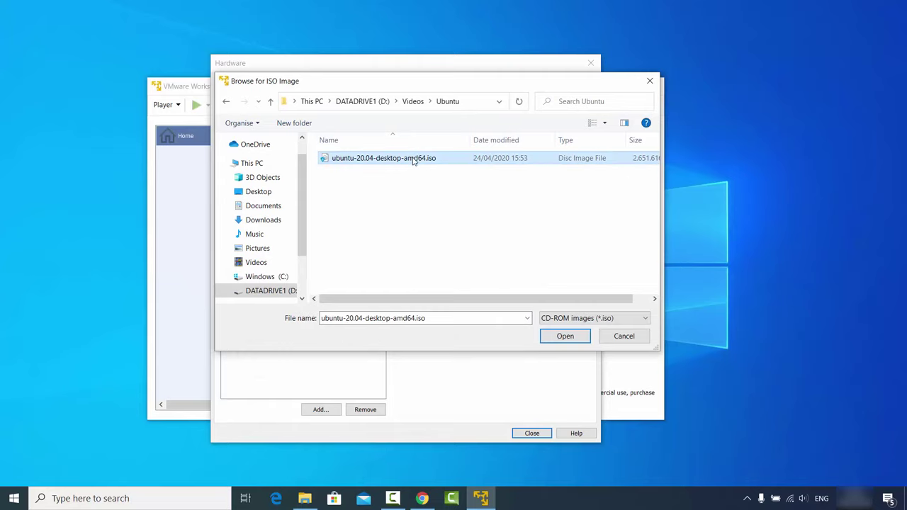
left_click(569, 341)
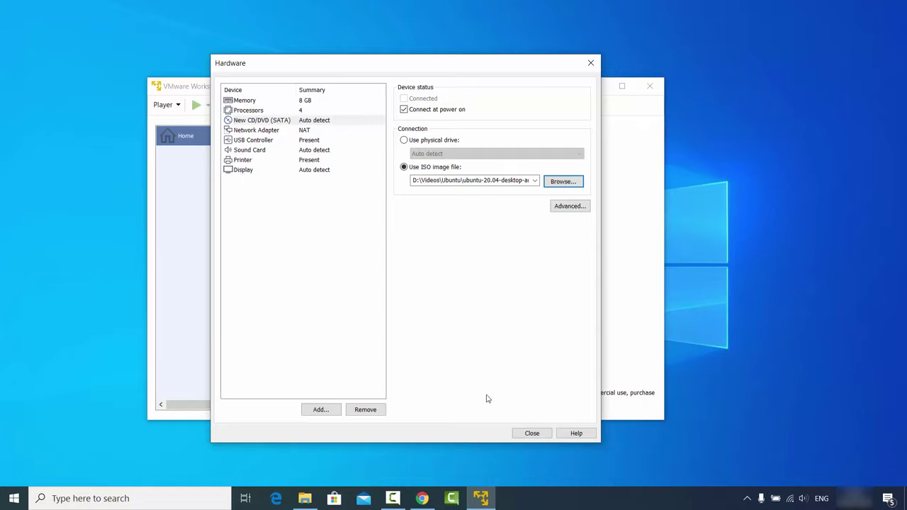
- Close the hardware settings and finish the wizard to create Ubuntu 64-bit 20.04
left_click(527, 433)
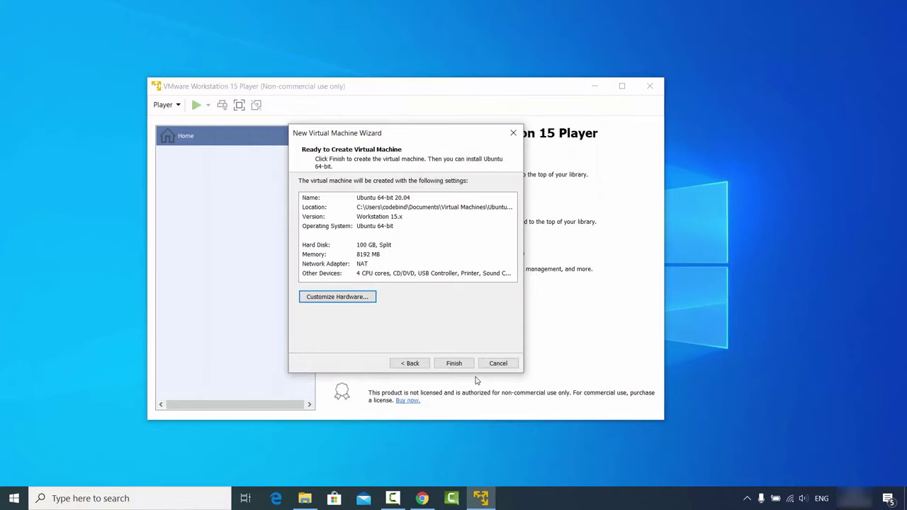
left_click(459, 365)
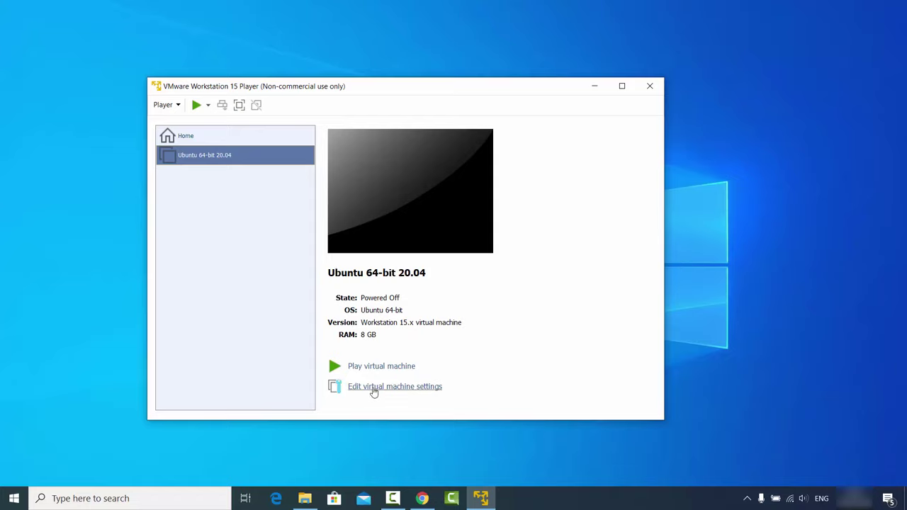
left_click(373, 391)
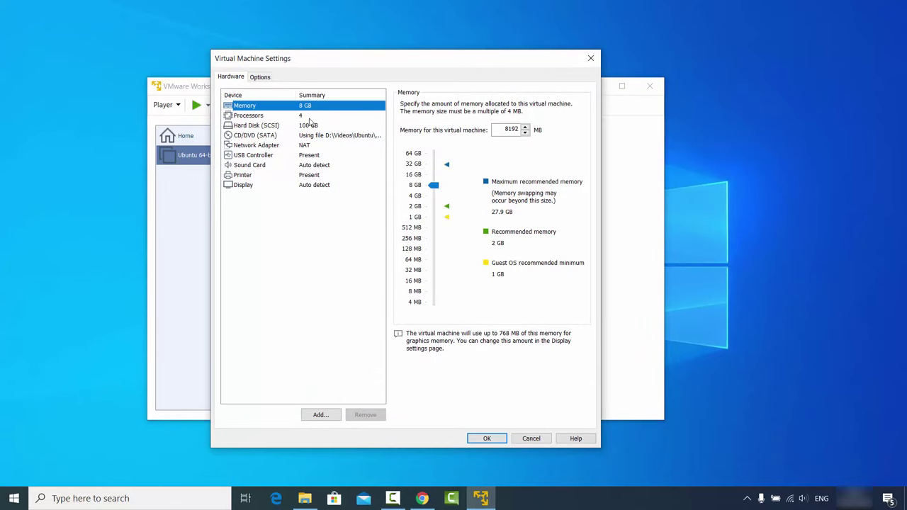
left_click(268, 126)
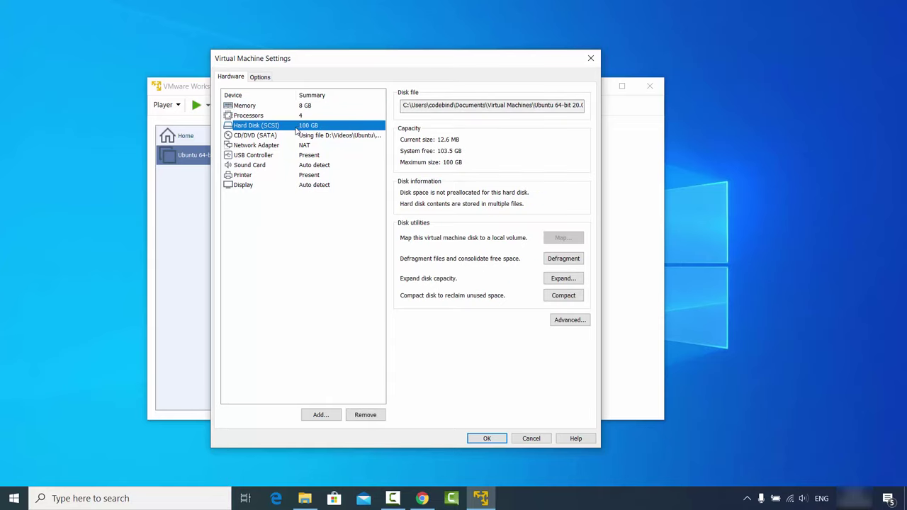
left_click(249, 137)
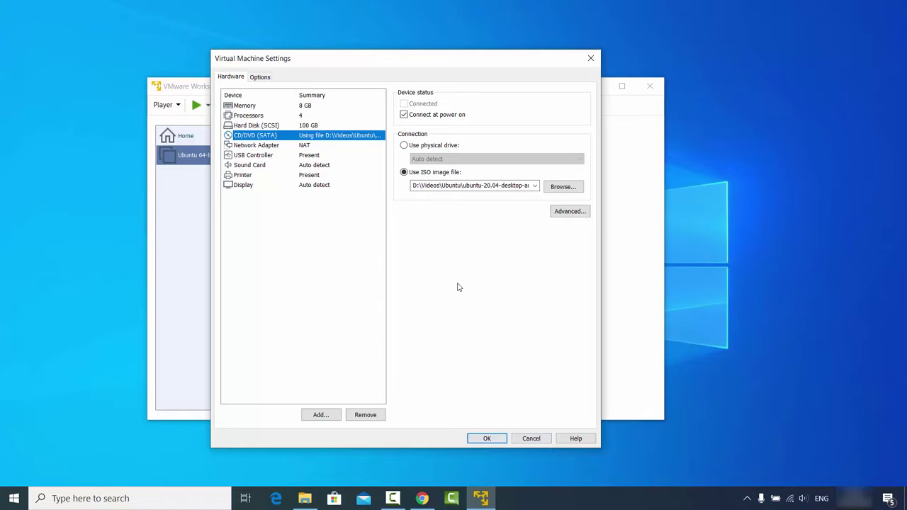
left_click(500, 438)
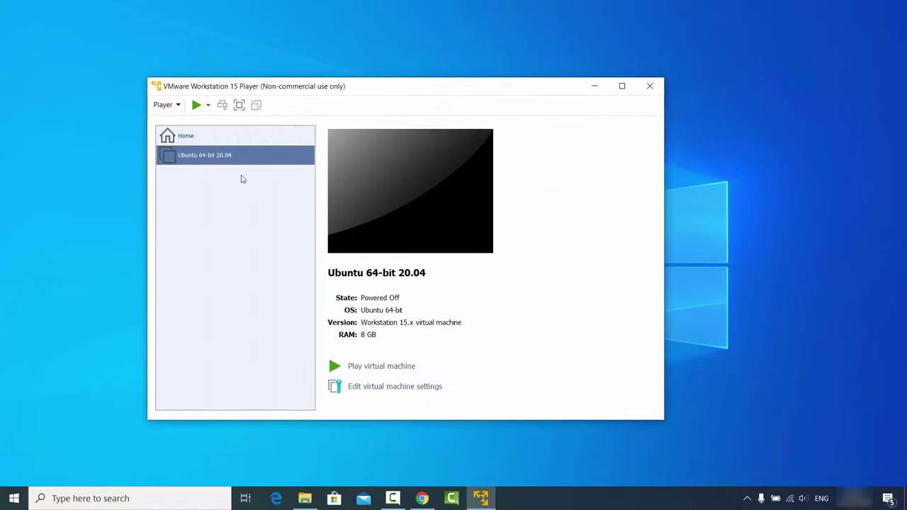
- Power on Ubuntu 64-bit 20.04 and accept the VMware Tools for Linux download
left_click(222, 162)
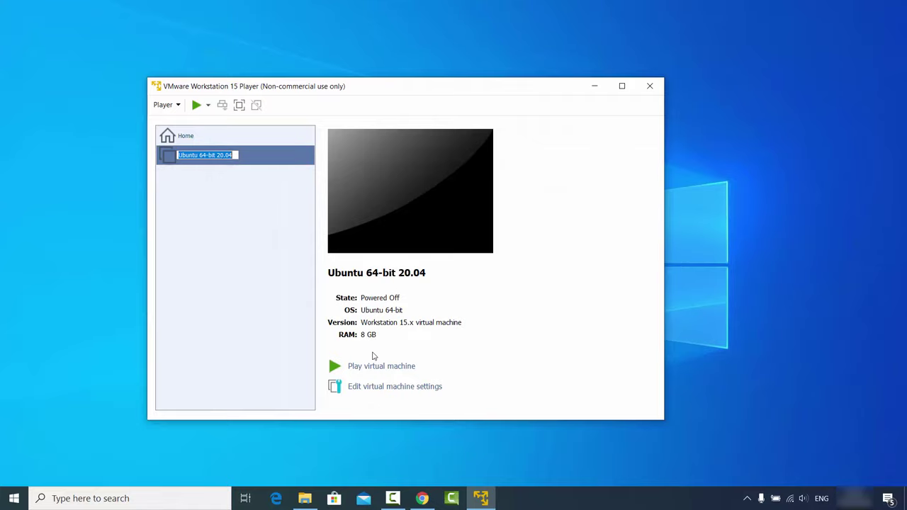
left_click(380, 366)
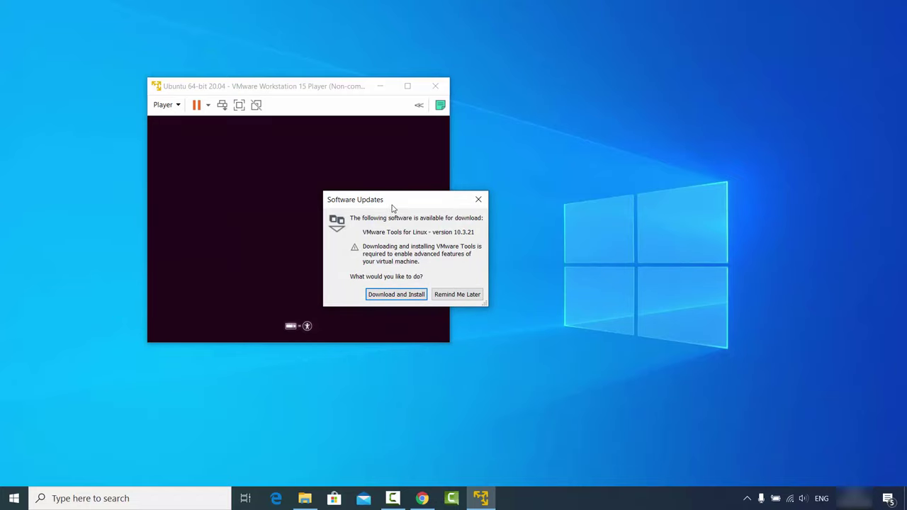
left_click(389, 294)
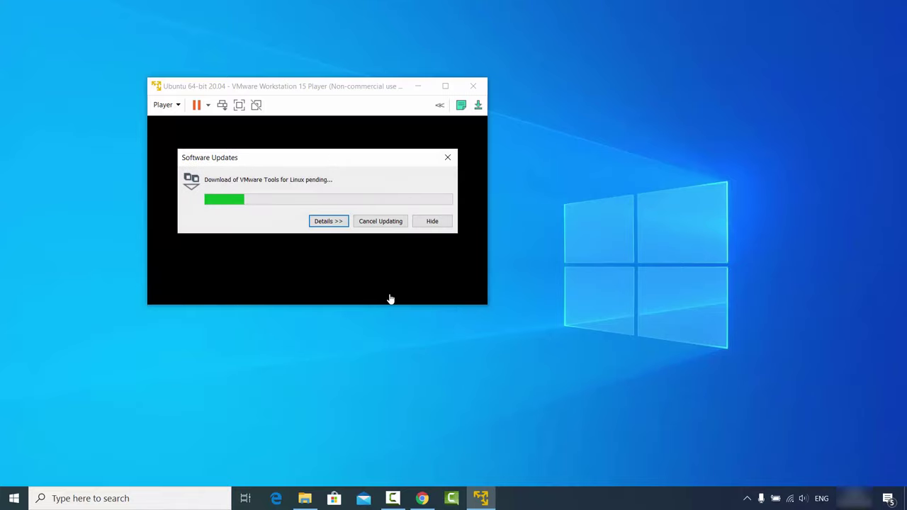
left_click_drag(342, 162, 715, 80)
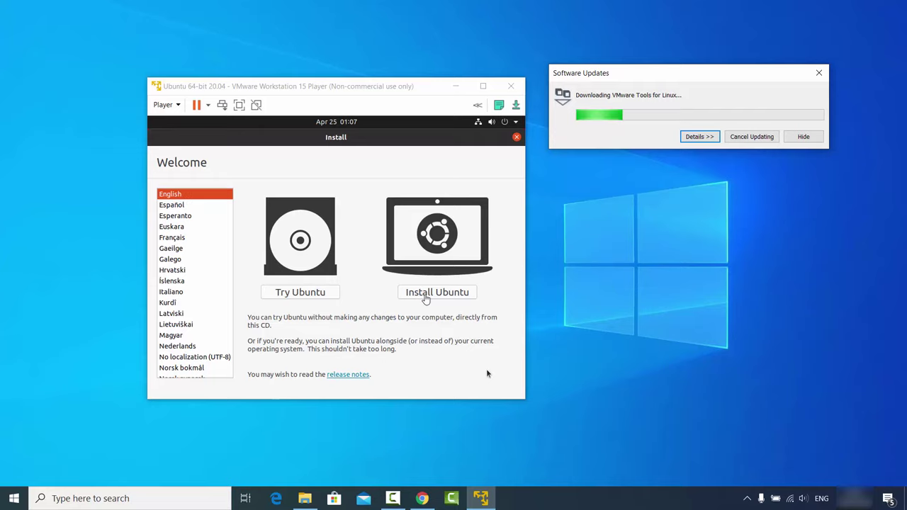
- Choose Install Ubuntu on the installer's Welcome screen and reposition the VM window
left_click(426, 299)
left_click(426, 299)
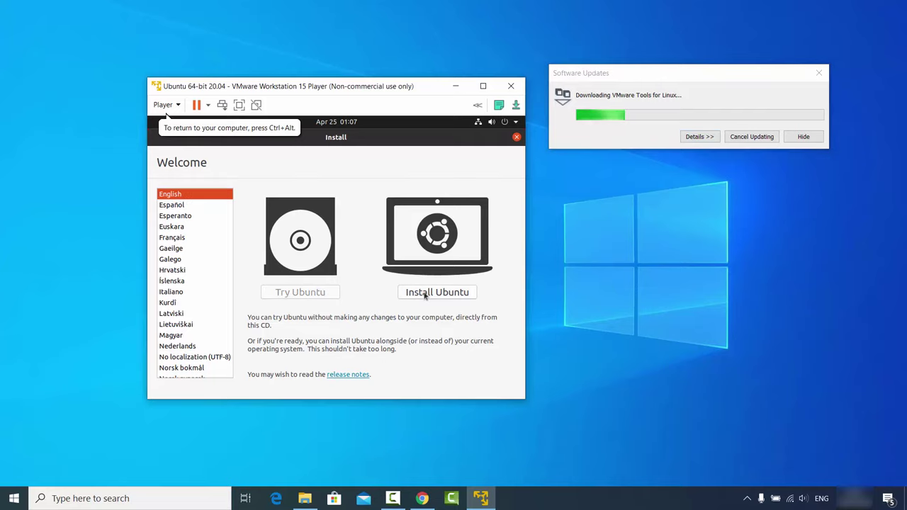
left_click_drag(399, 85, 430, 86)
left_click_drag(419, 83, 415, 82)
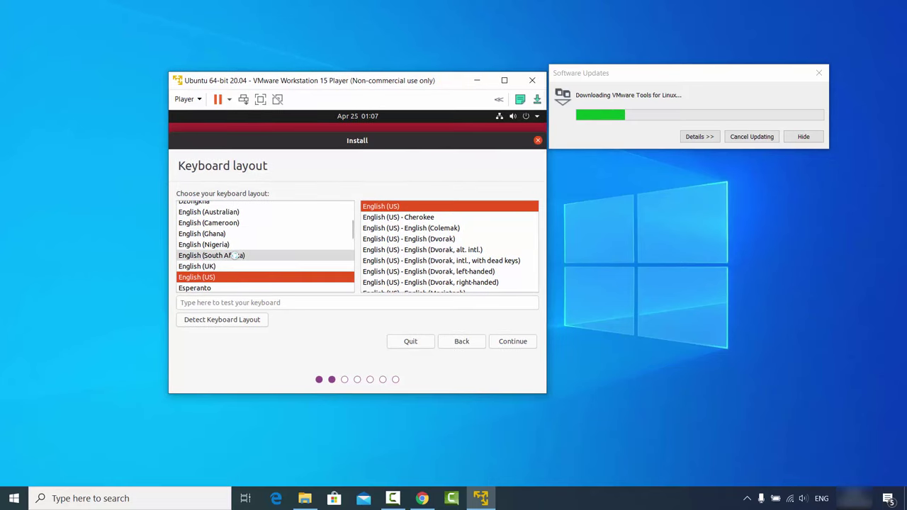
- Select and test the German keyboard layout, then tick third-party software for graphics, Wi-Fi and media
left_click(242, 255)
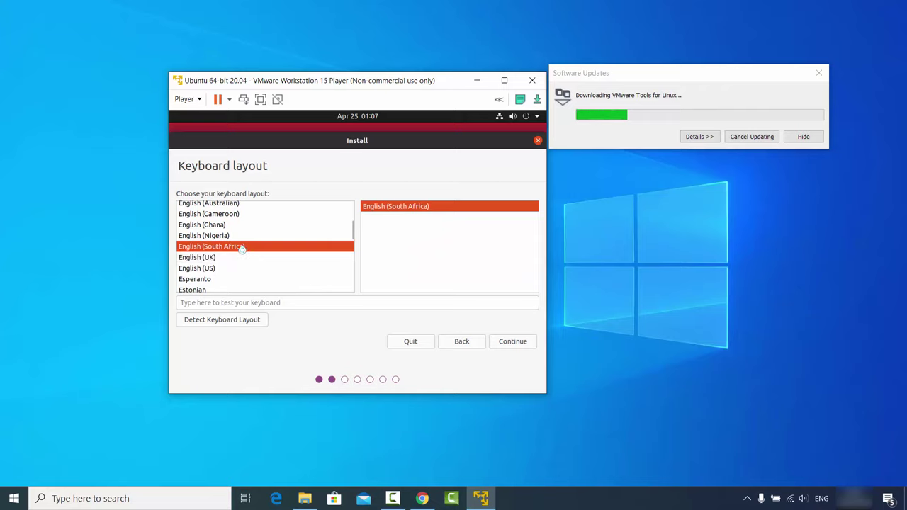
left_click(236, 256)
type("g")
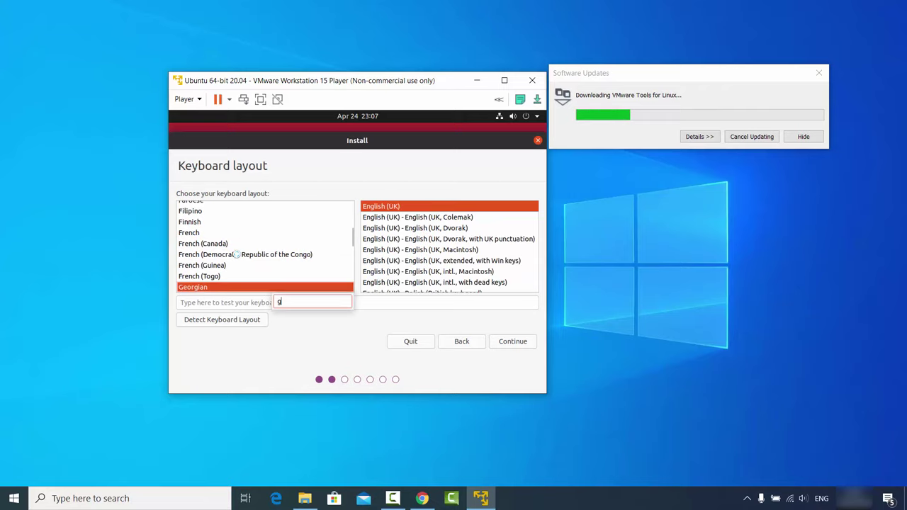
left_click(236, 257)
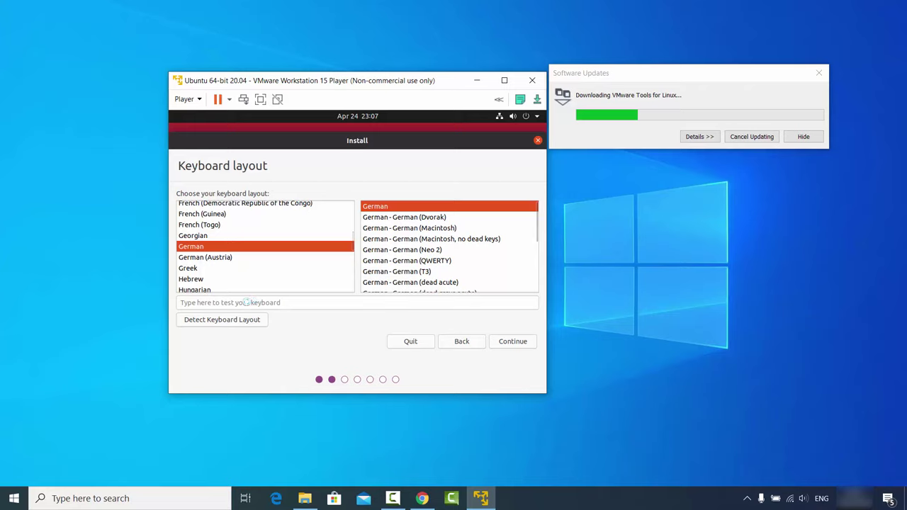
left_click(241, 302)
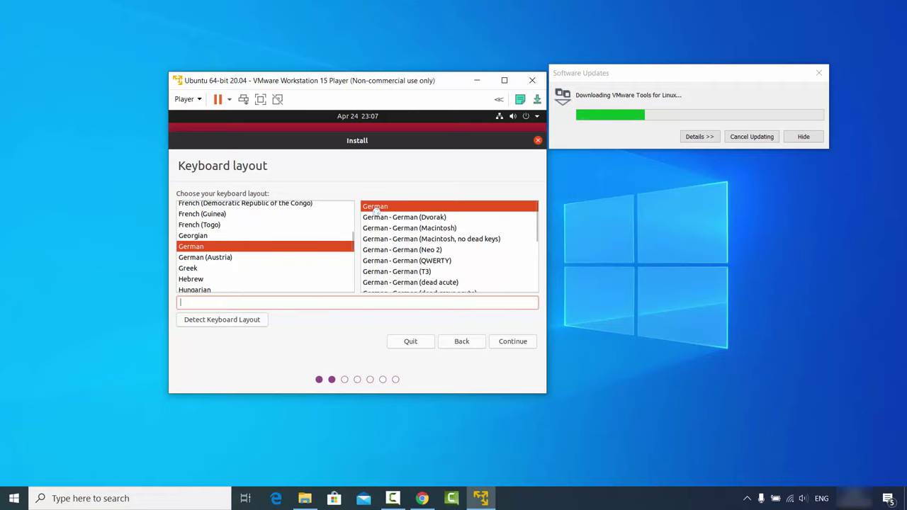
left_click(502, 341)
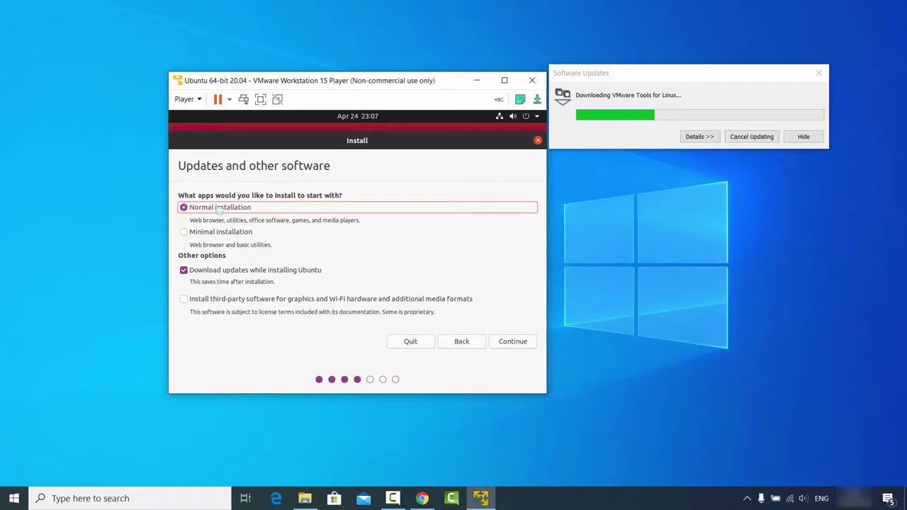
left_click(184, 300)
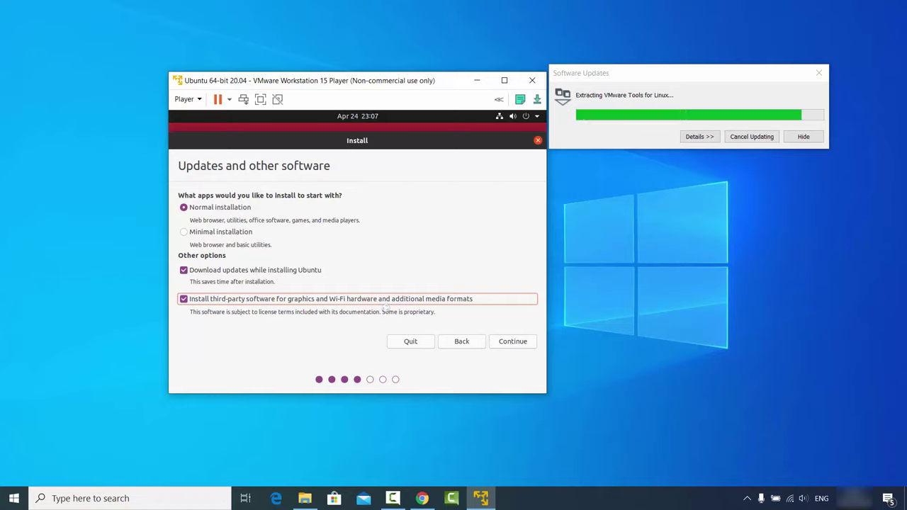
left_click(513, 340)
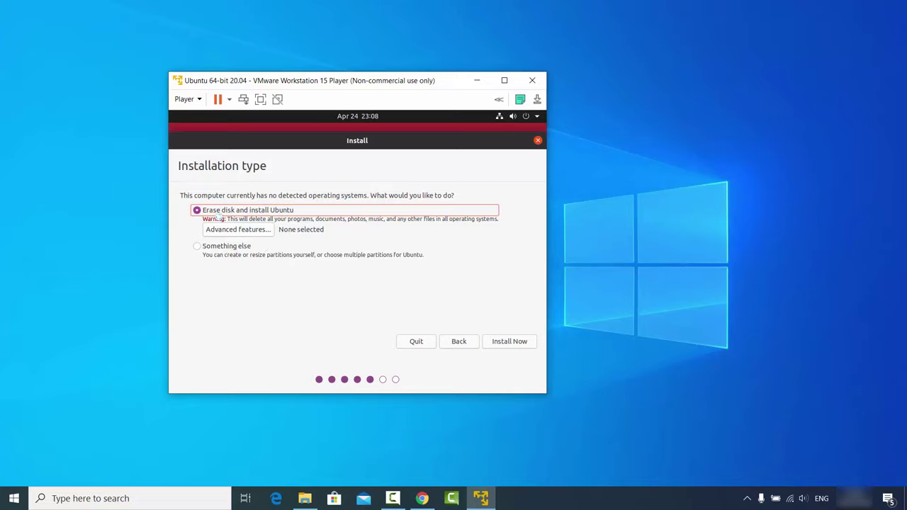
- Install Ubuntu with 'Erase disk and install Ubuntu' and confirm writing the partition changes
left_click(500, 342)
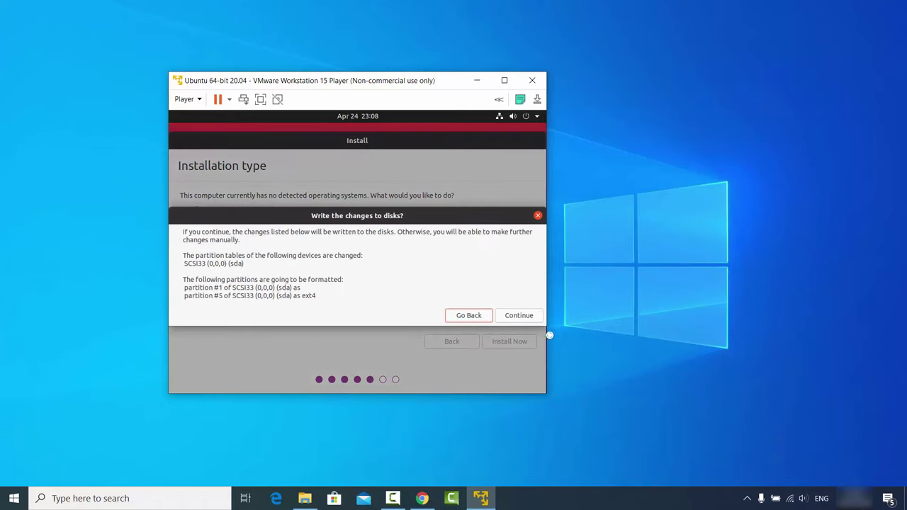
left_click(518, 316)
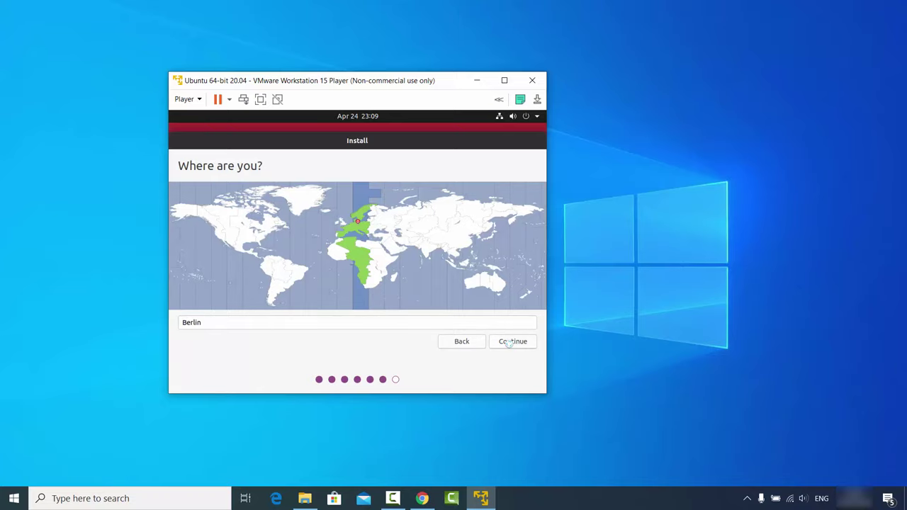
- Accept the Berlin time zone, enter the name 'codebind' and trim the computer name's suffix
left_click(510, 343)
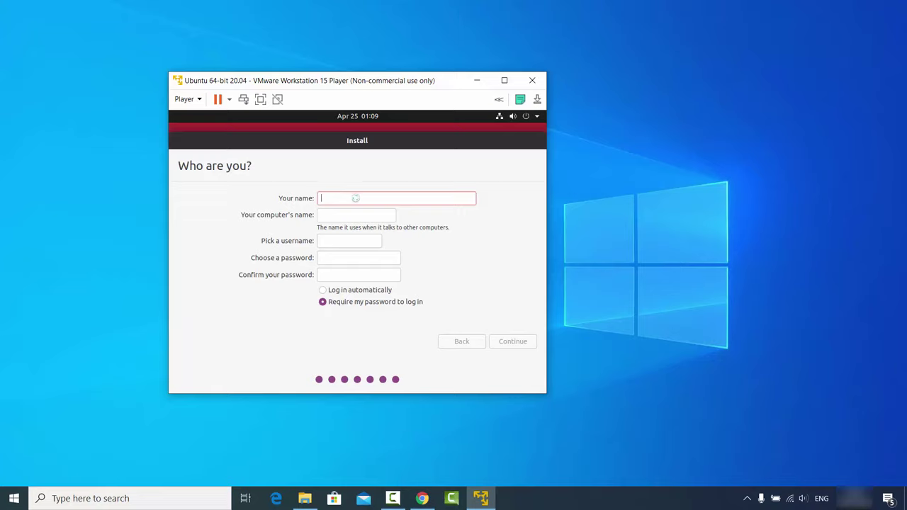
type("code")
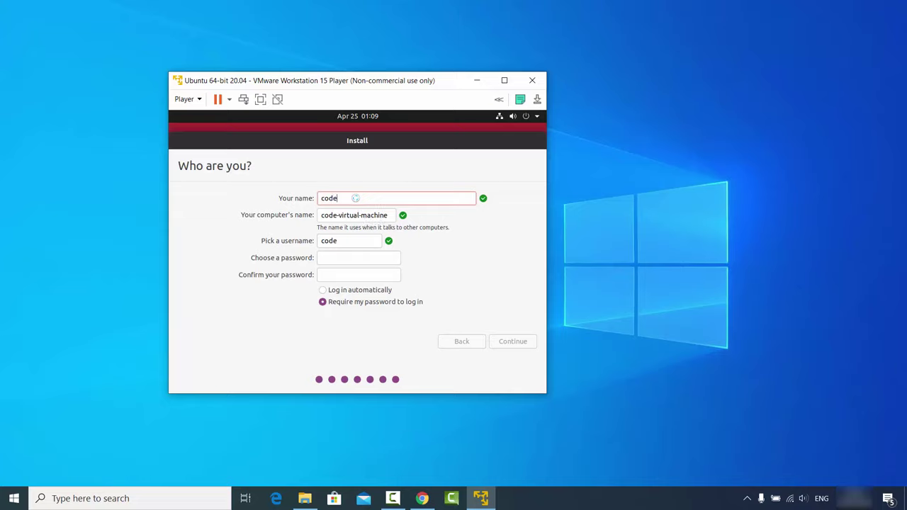
type("bind")
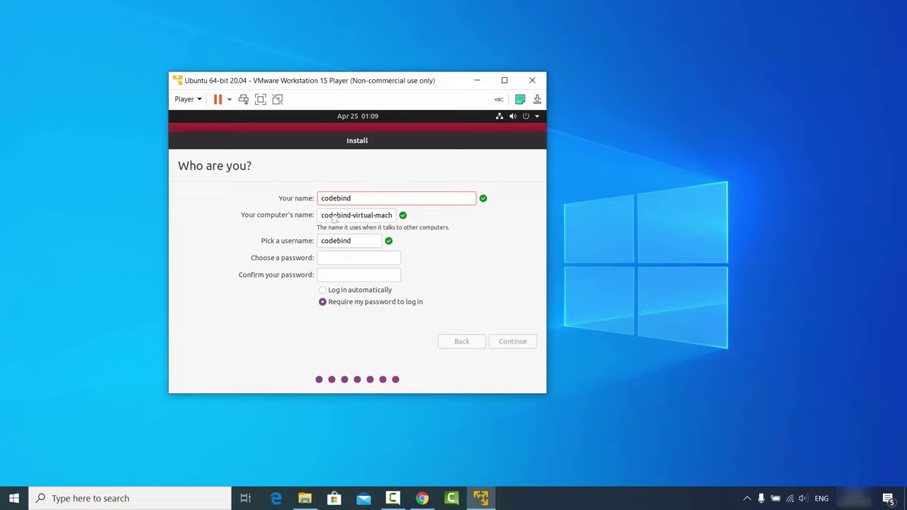
double_click(370, 216)
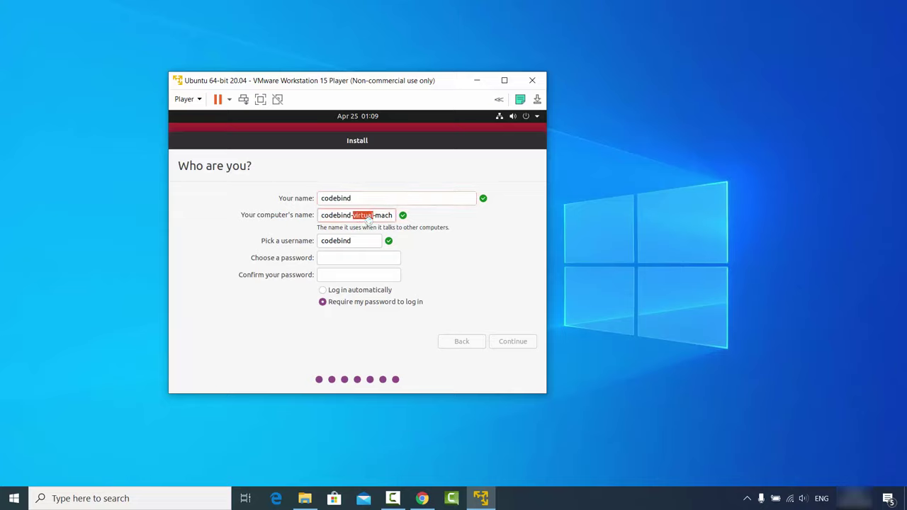
key("BackSpace")
key("shift+End")
key("BackSpace")
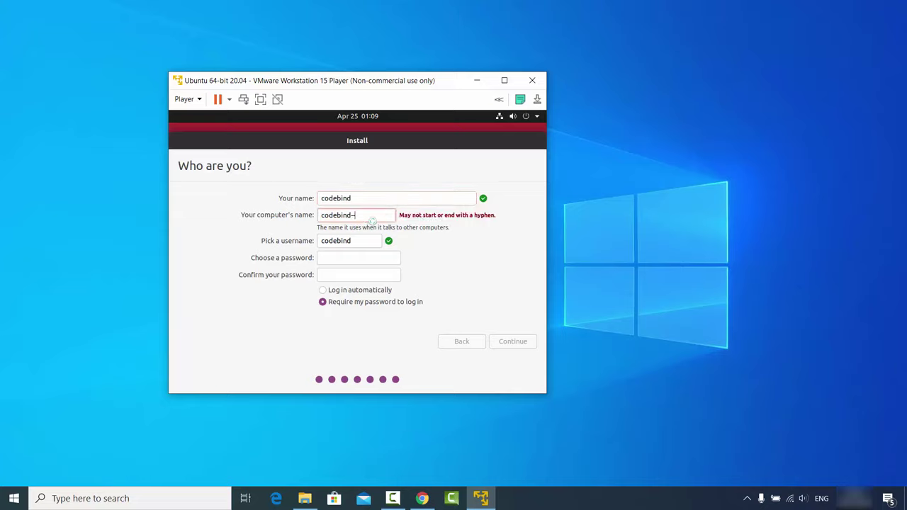
key("BackSpace")
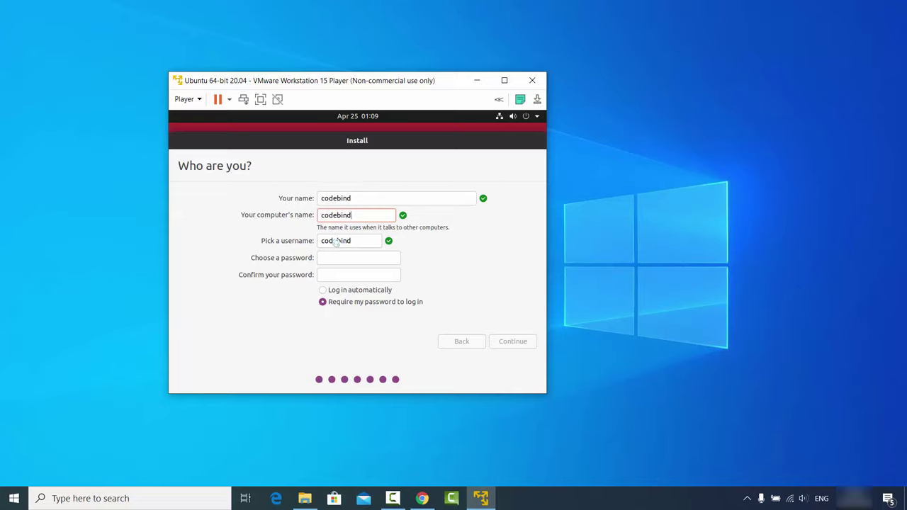
- Enter and confirm the account password, then begin the installation
left_click(333, 257)
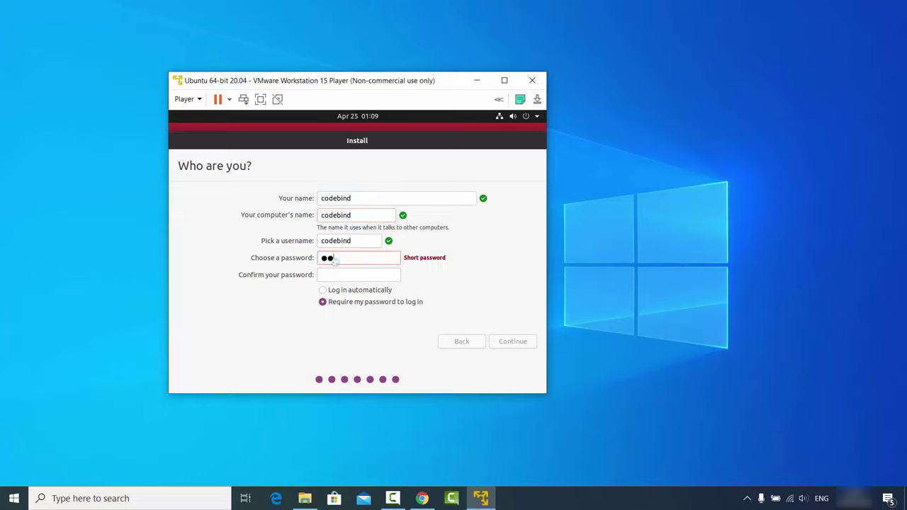
left_click(358, 276)
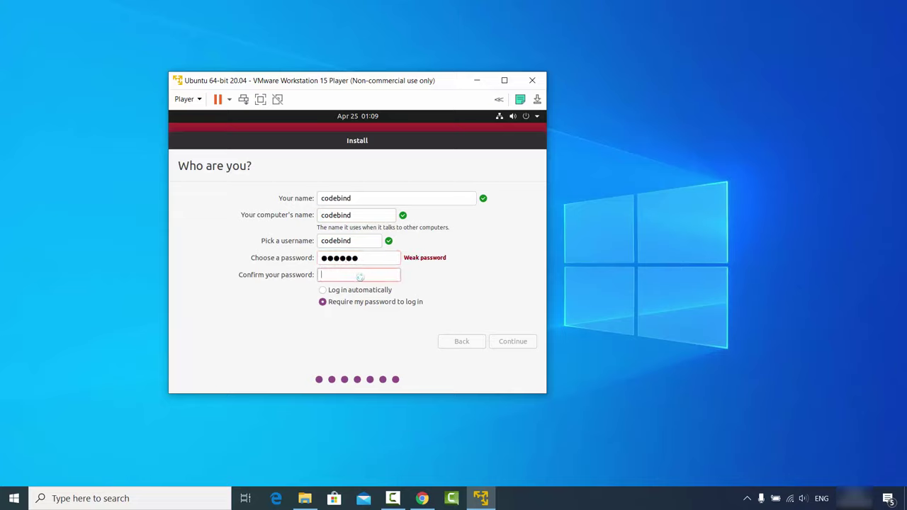
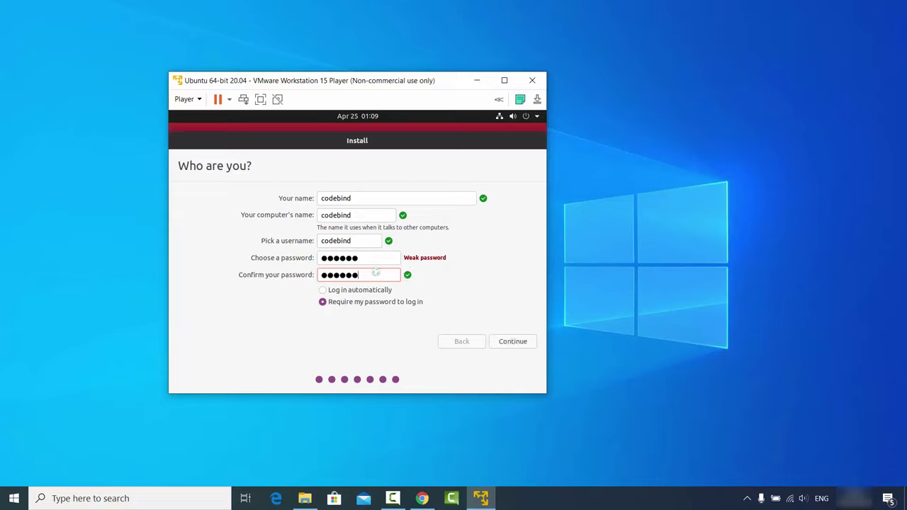
left_click(506, 342)
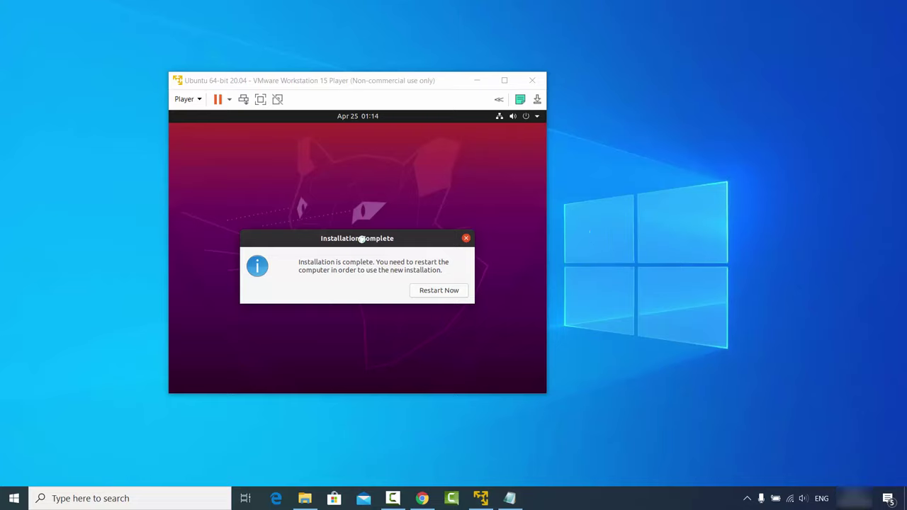
- Restart the VM from Installation Complete and continue past the remove-medium prompt
left_click(367, 265)
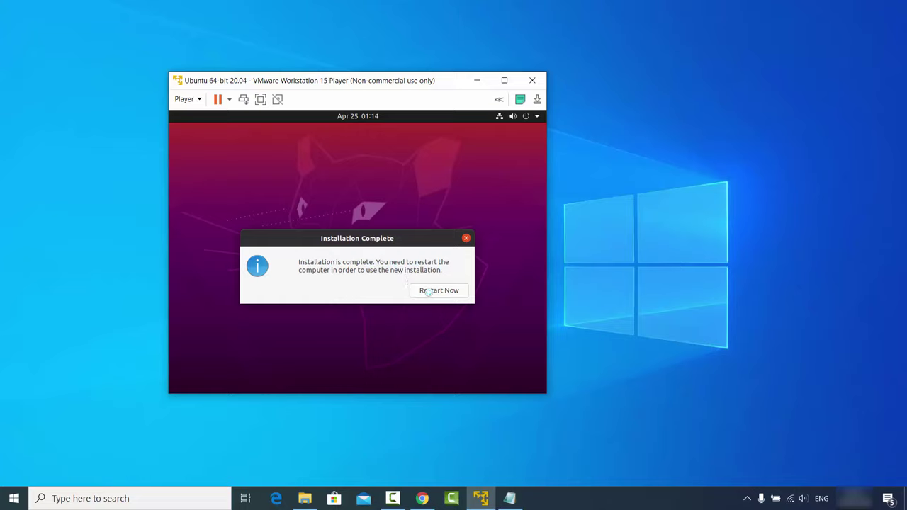
left_click(430, 290)
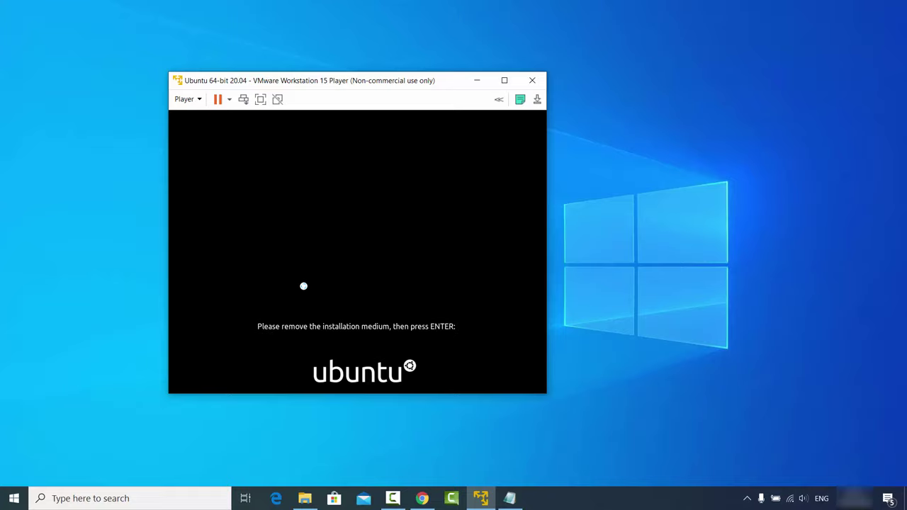
key("Return")
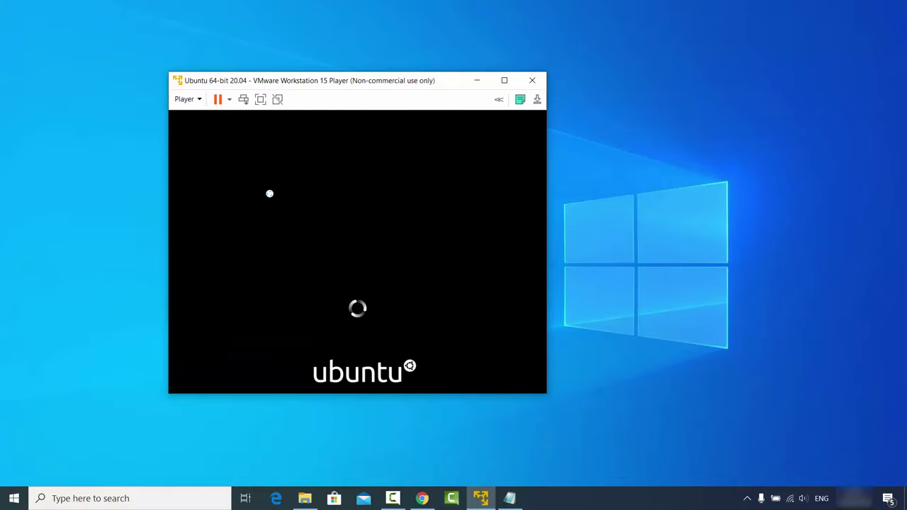
- Log in to Ubuntu as the codebind user with the account password
left_click(305, 255)
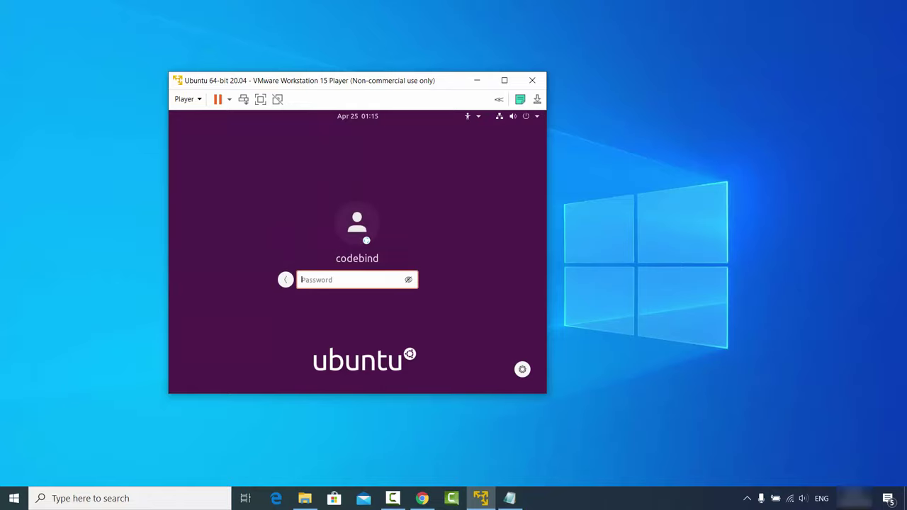
key("Return")
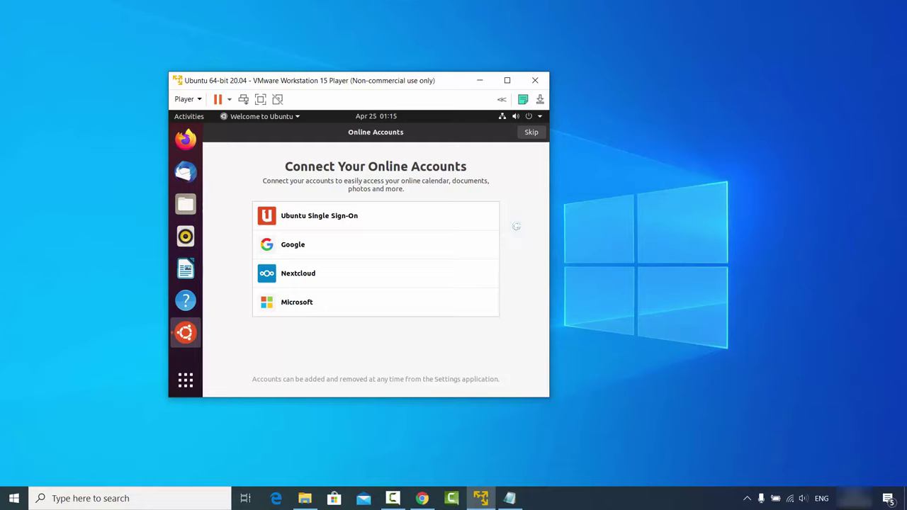
- Maximize the VM window and skip through the Online Accounts, Livepatch, Help Improve and Privacy welcome pages
left_click(508, 82)
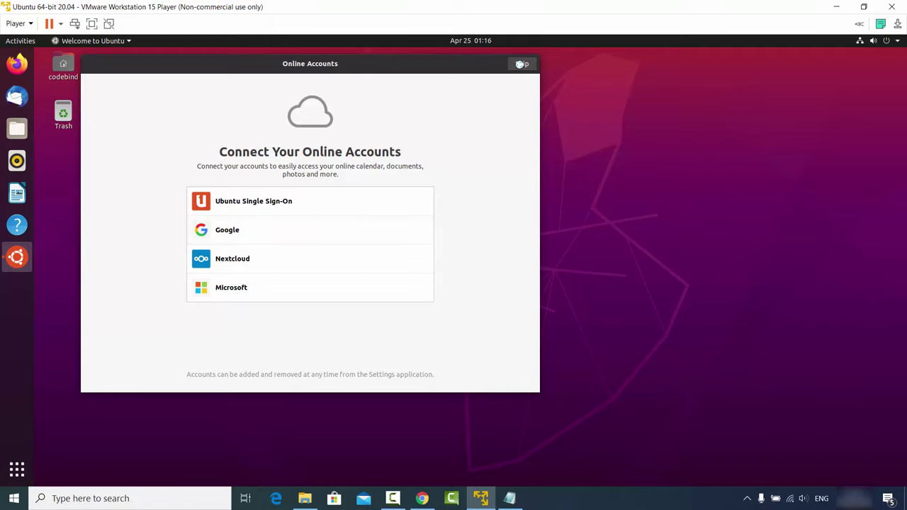
left_click(521, 63)
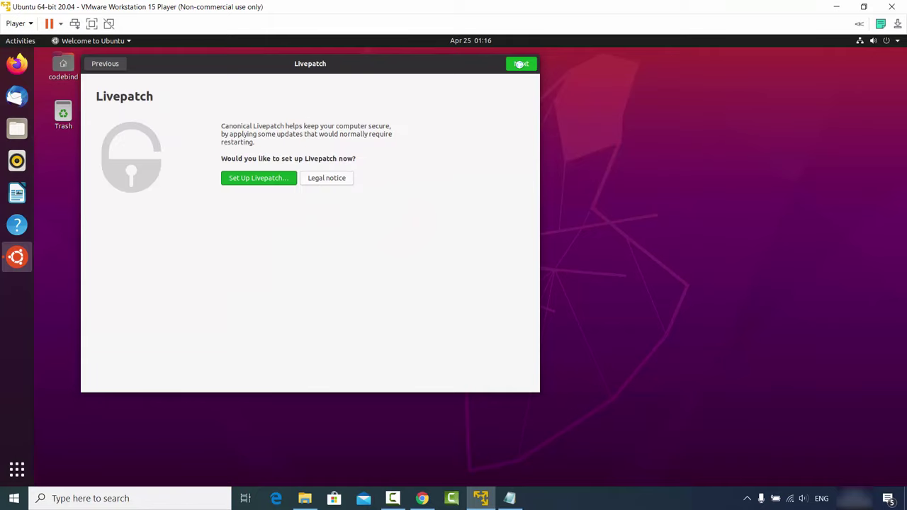
left_click(521, 64)
left_click(521, 64)
left_click(521, 64)
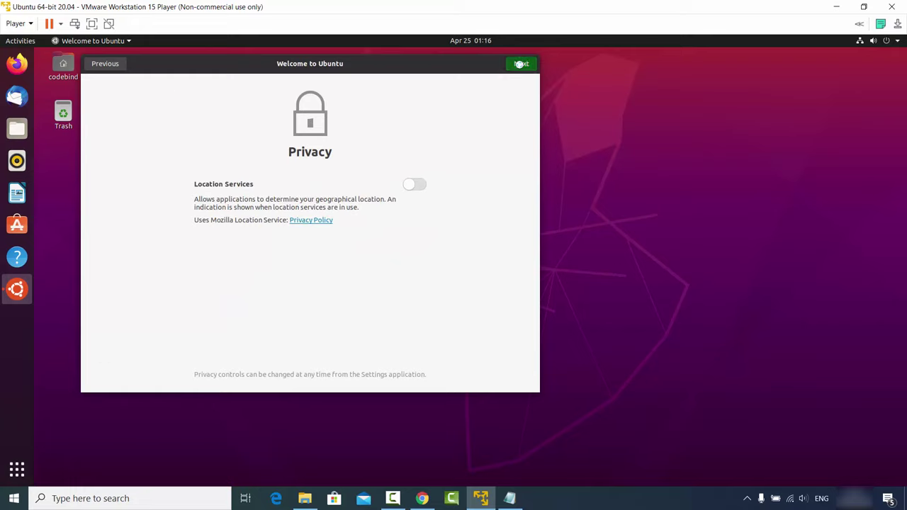
left_click(521, 64)
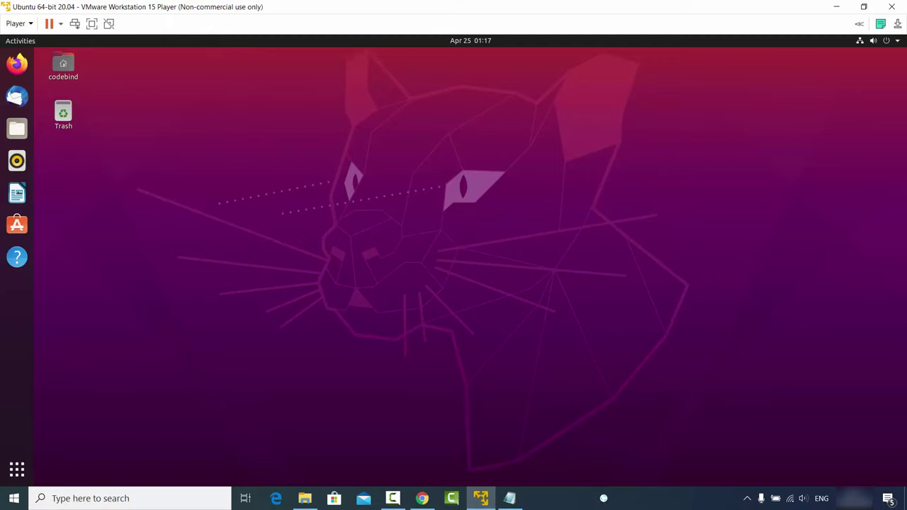
left_click(599, 506)
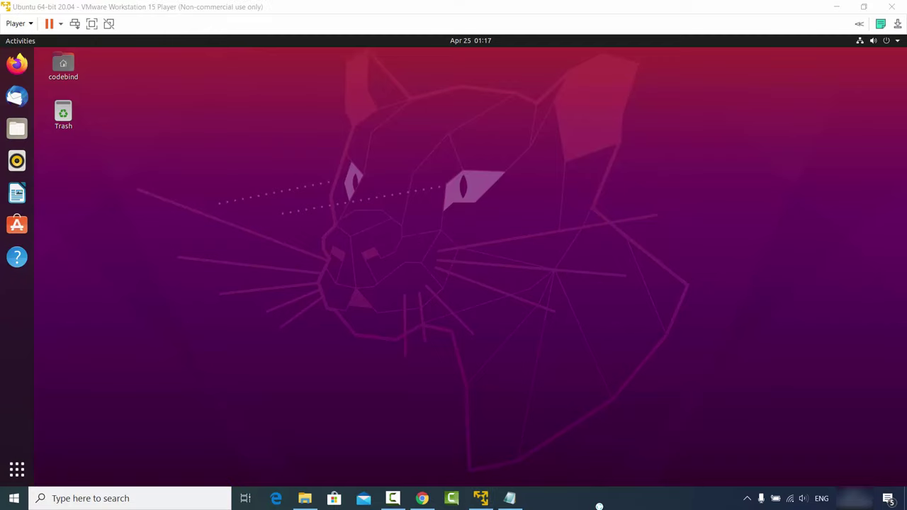